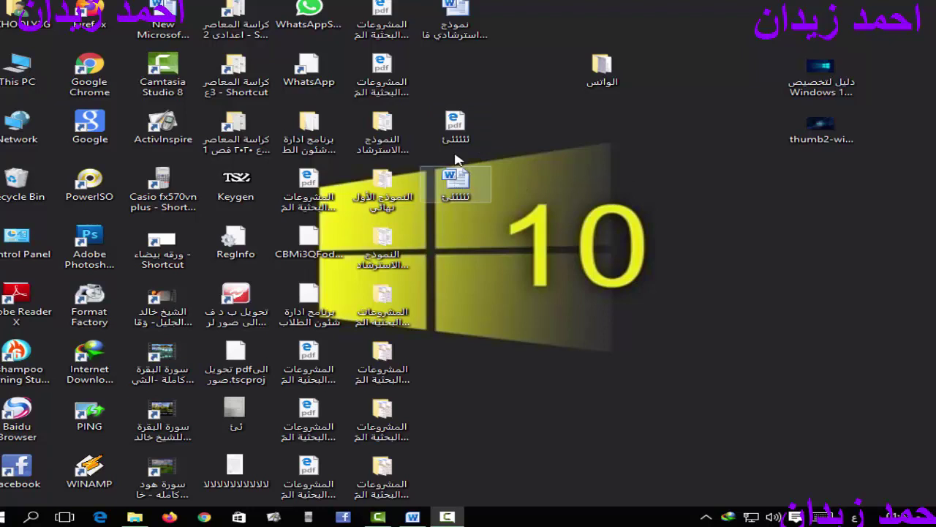
Open the Word document نموذج استرشادي فارغ للمرحلة الابتدائية from the desktop and save a copy there as PDF under the same name
{"action": "double_click", "coordinate": [456, 14]}
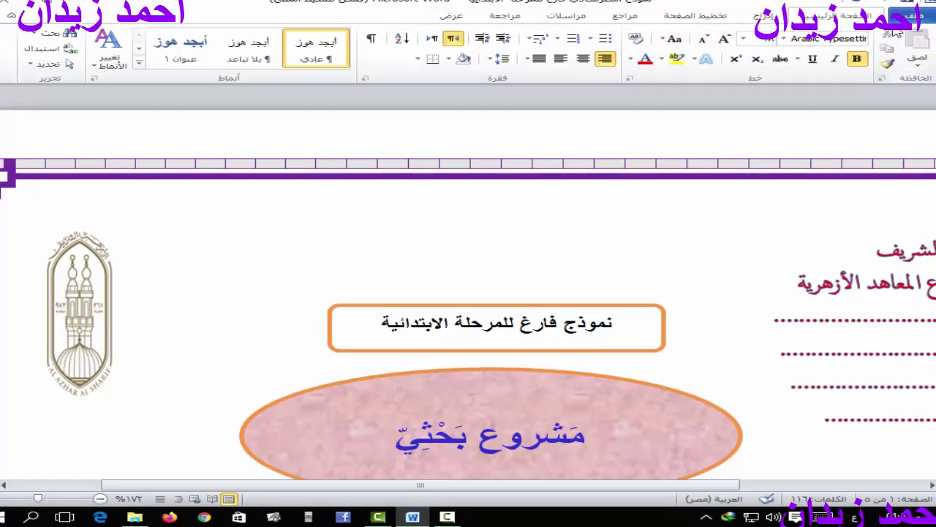
{"action": "left_click", "coordinate": [914, 15]}
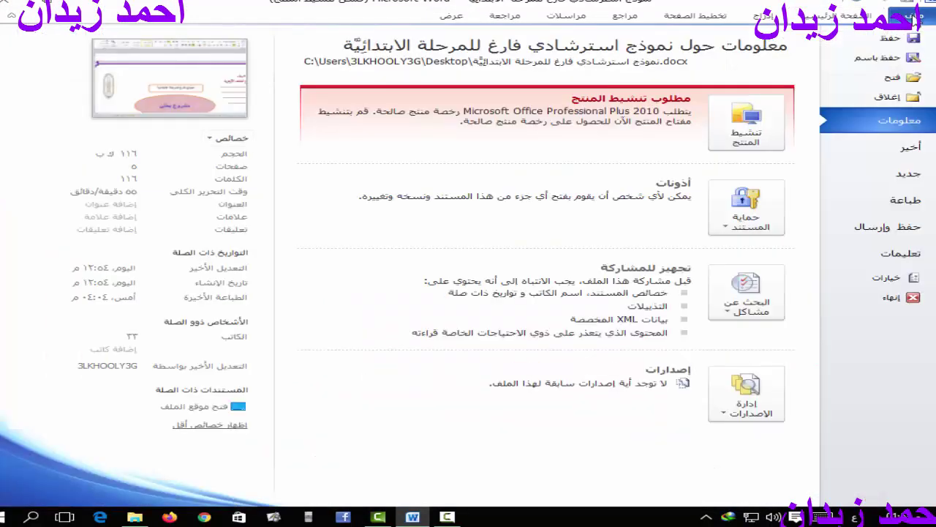
{"action": "left_click", "coordinate": [900, 64]}
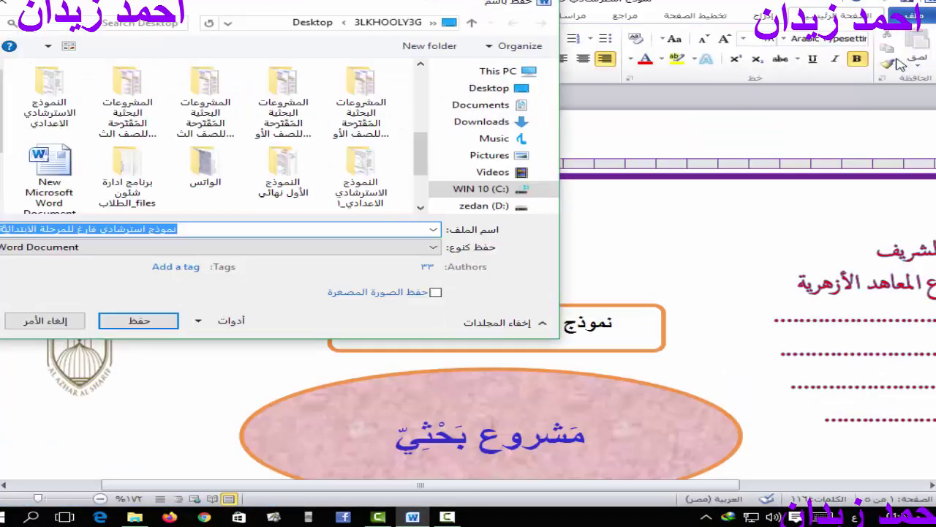
{"action": "left_click", "coordinate": [435, 249]}
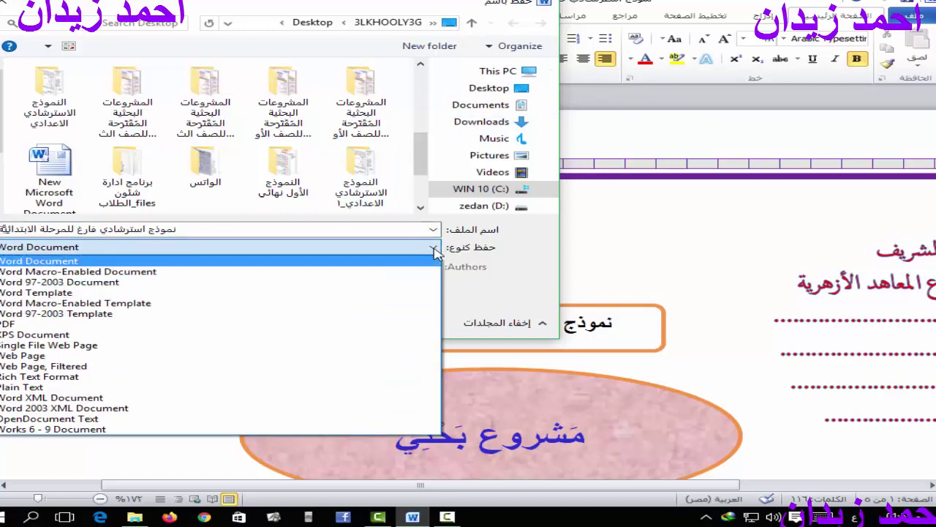
{"action": "left_click", "coordinate": [265, 327]}
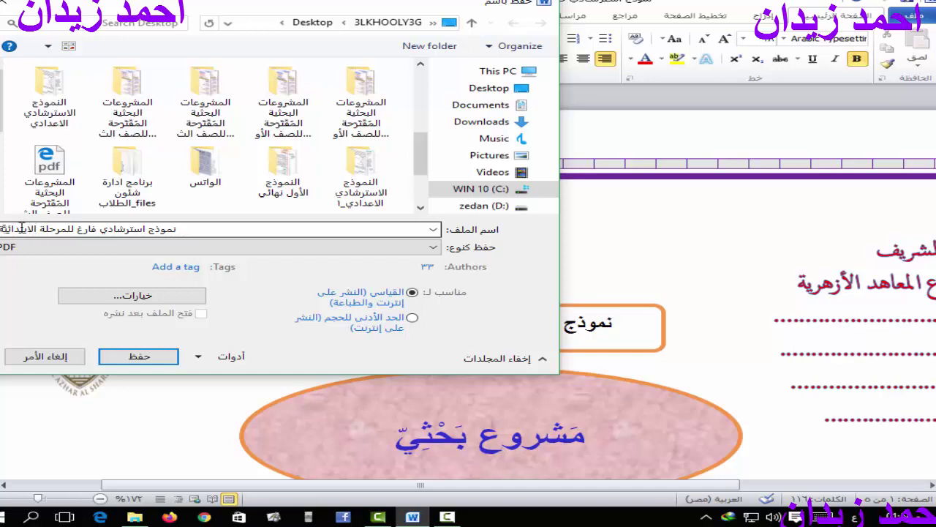
{"action": "left_click", "coordinate": [143, 359]}
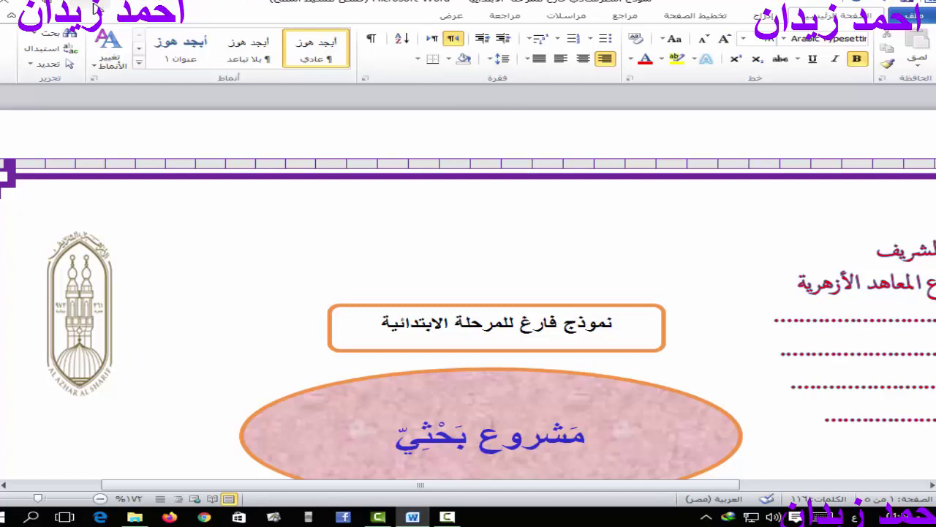
{"action": "left_click", "coordinate": [95, 8]}
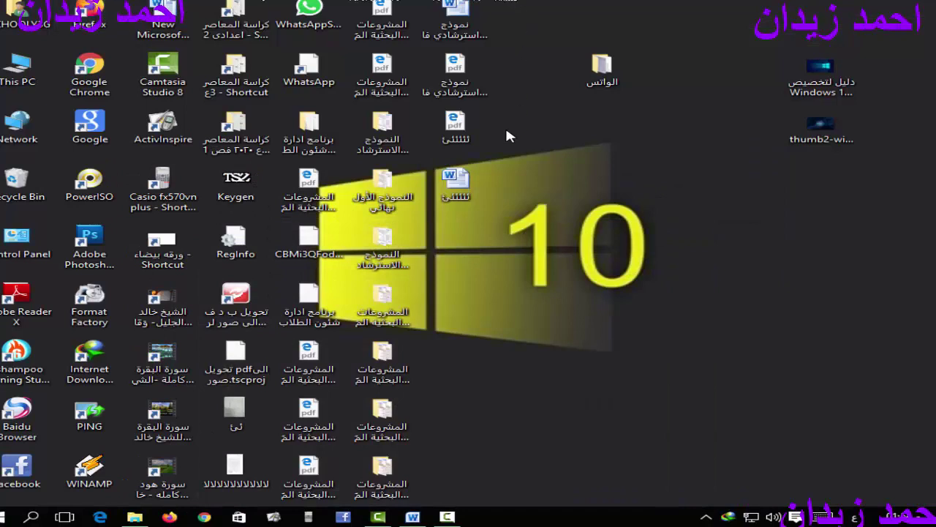
{"action": "right_click", "coordinate": [469, 88]}
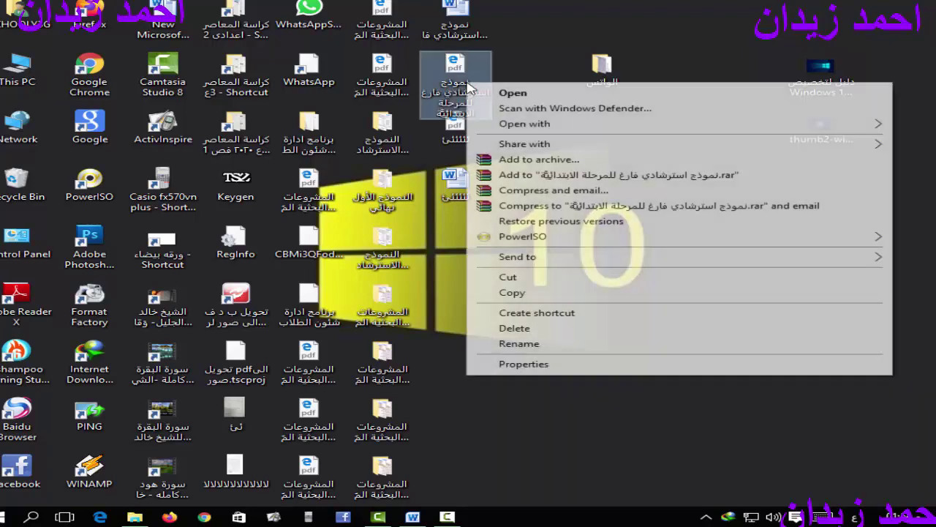
{"action": "left_click", "coordinate": [520, 343]}
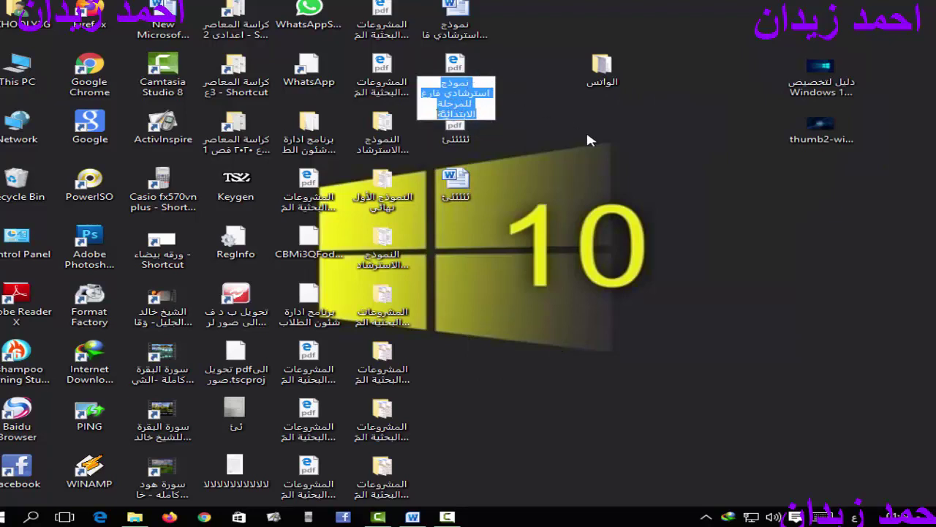
{"action": "key", "text": "Return"}
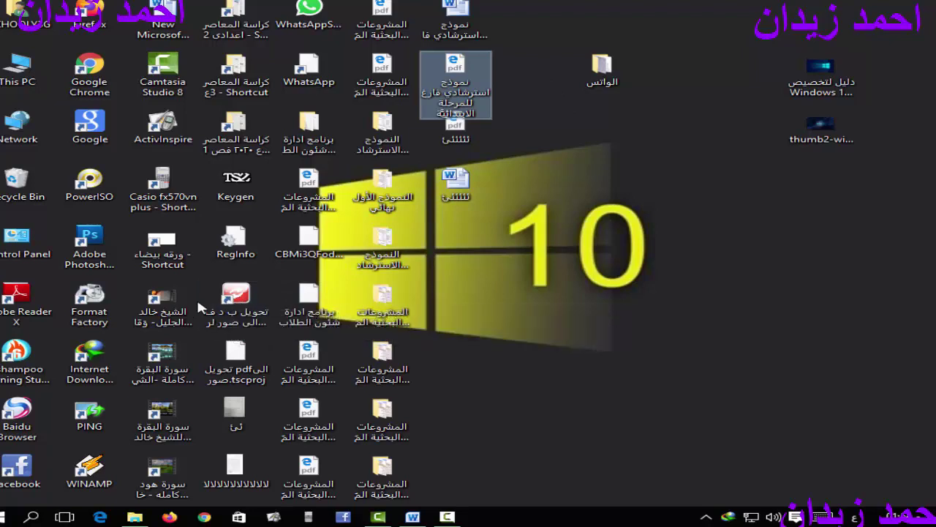
Open Weeny Free PDF to Image Converter and add the desktop PDF نموذج استرشادي فارغ للمرحلة الابتدائية with all pages as the range
{"action": "left_click", "coordinate": [239, 294]}
{"action": "double_click", "coordinate": [238, 295]}
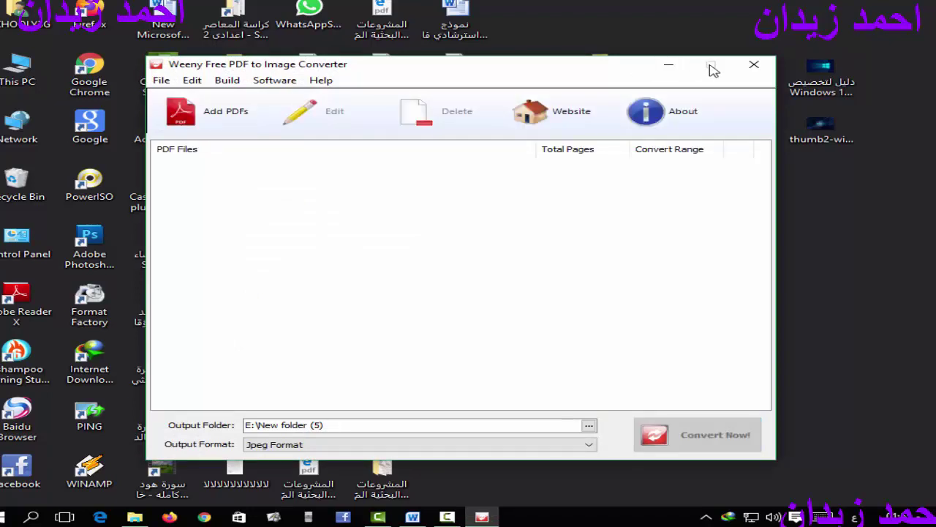
{"action": "left_click", "coordinate": [208, 117]}
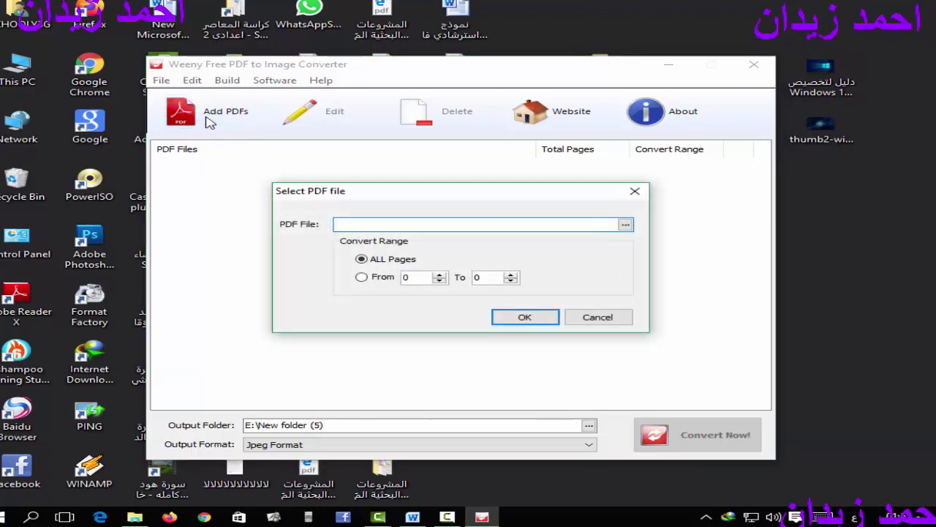
{"action": "left_click", "coordinate": [626, 225]}
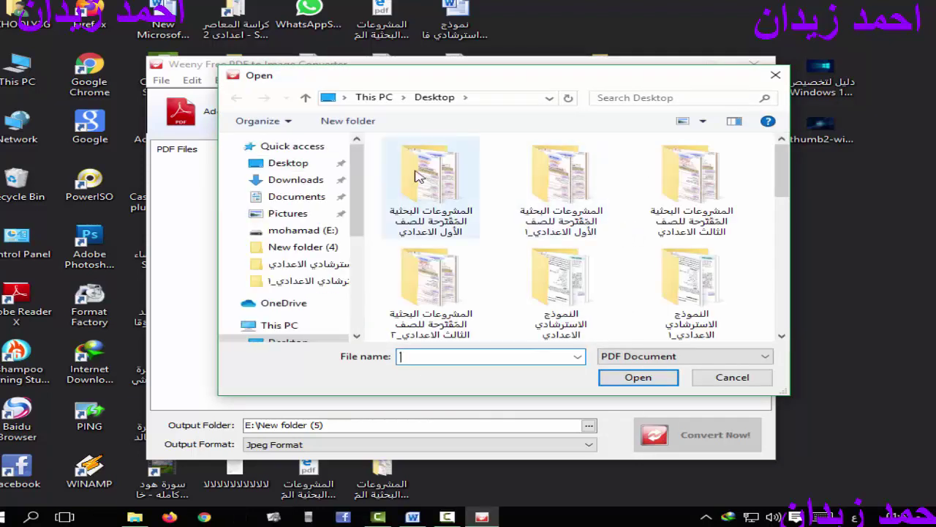
{"action": "left_click", "coordinate": [292, 168]}
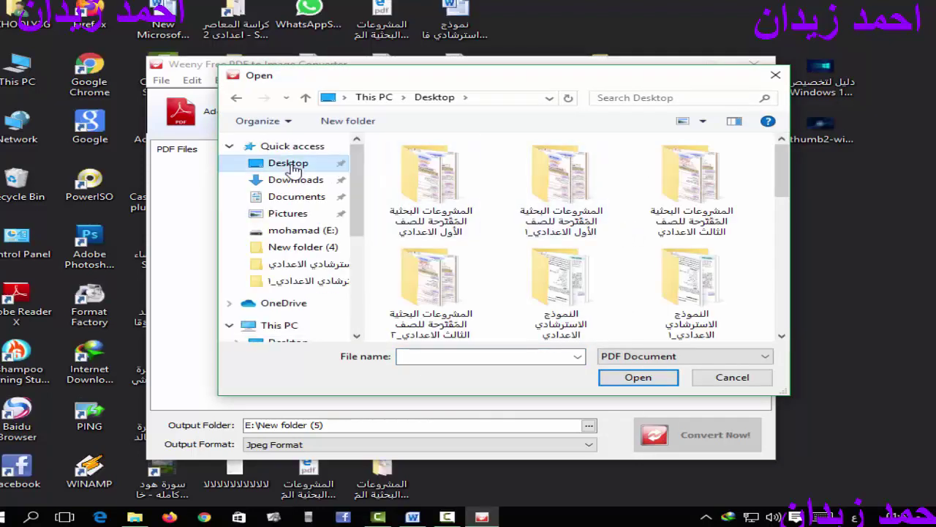
{"action": "left_click_drag", "start_coordinate": [780, 175], "coordinate": [784, 310]}
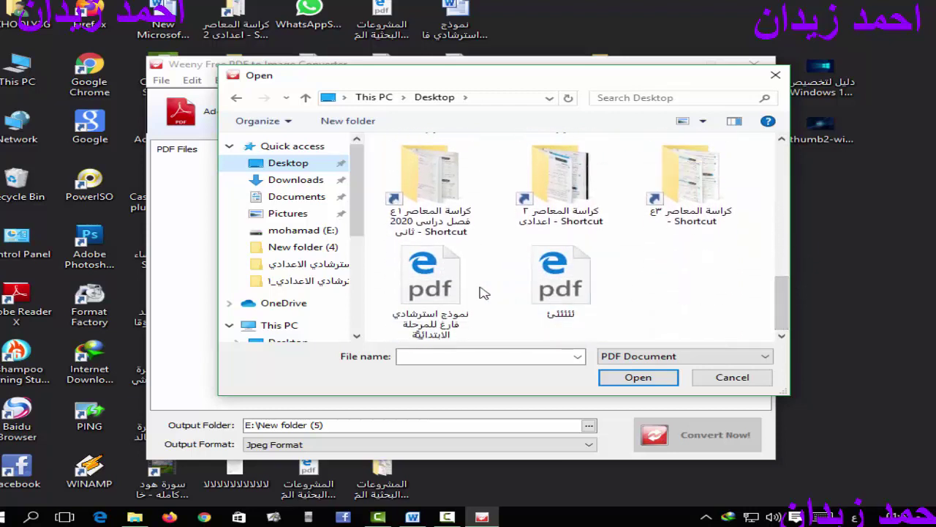
{"action": "left_click", "coordinate": [434, 282]}
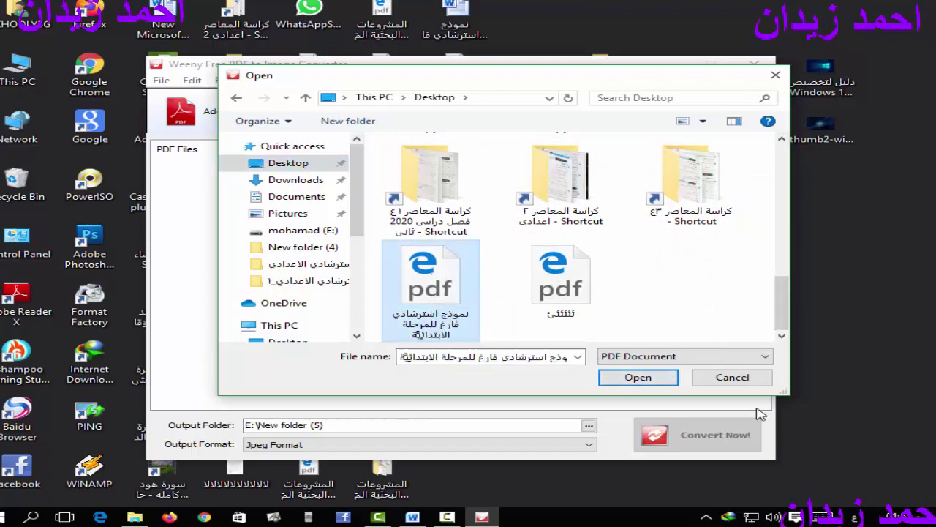
{"action": "left_click", "coordinate": [638, 377]}
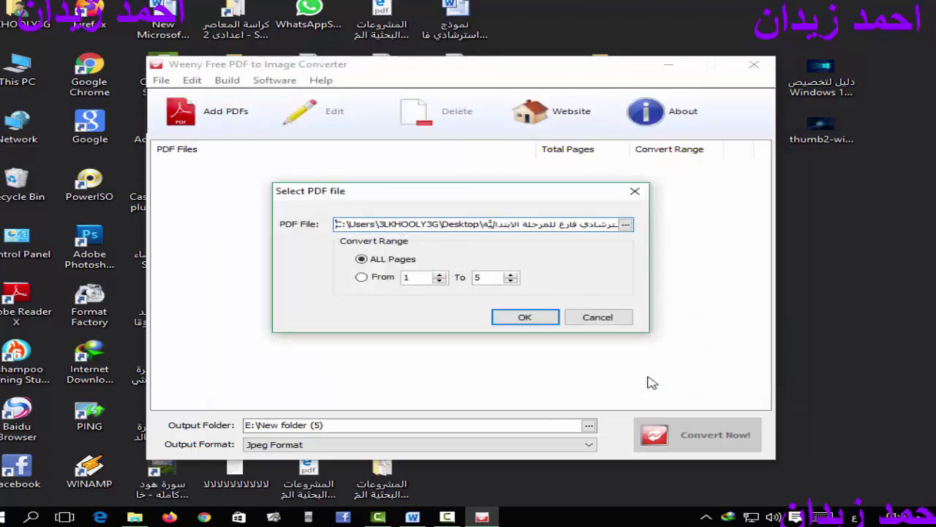
{"action": "left_click", "coordinate": [525, 318]}
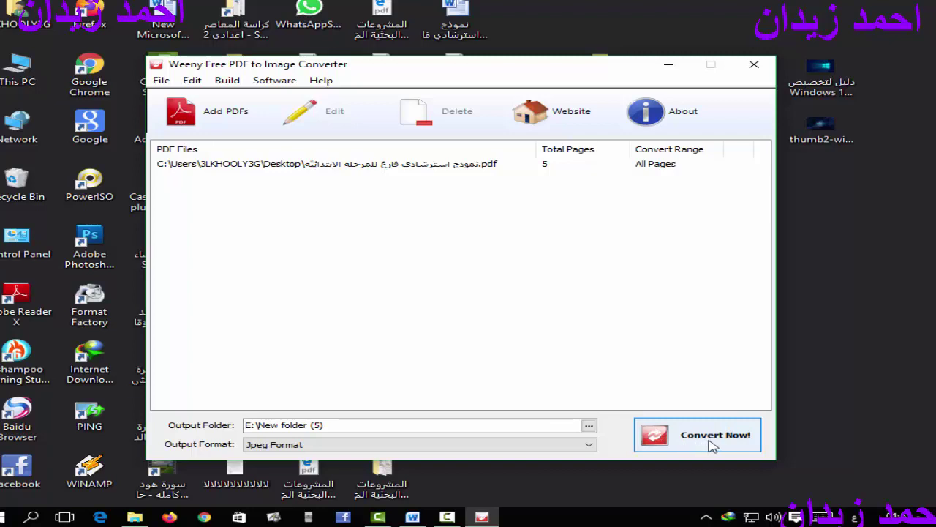
Convert the PDF to JPEG images in E:\New folder (5) and open the subfolder named after the document
{"action": "left_click", "coordinate": [675, 440]}
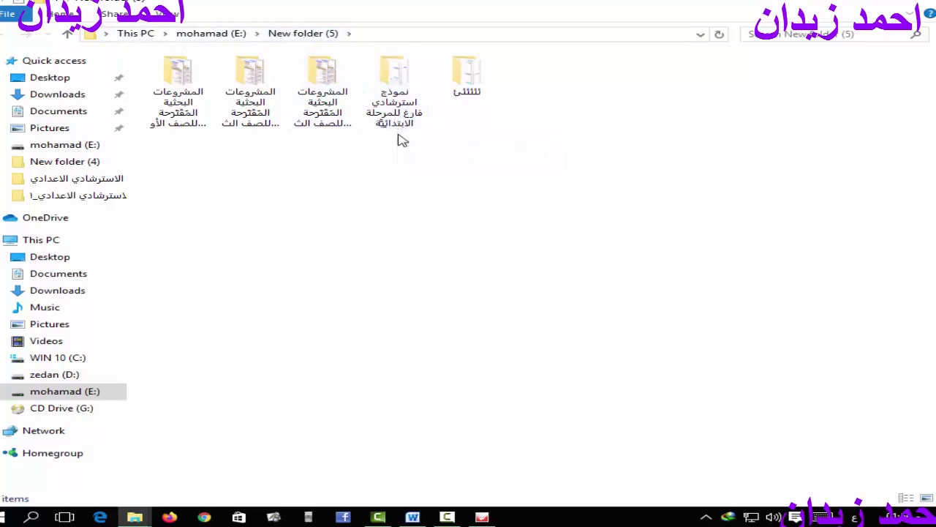
{"action": "left_click", "coordinate": [406, 69]}
{"action": "double_click", "coordinate": [406, 70]}
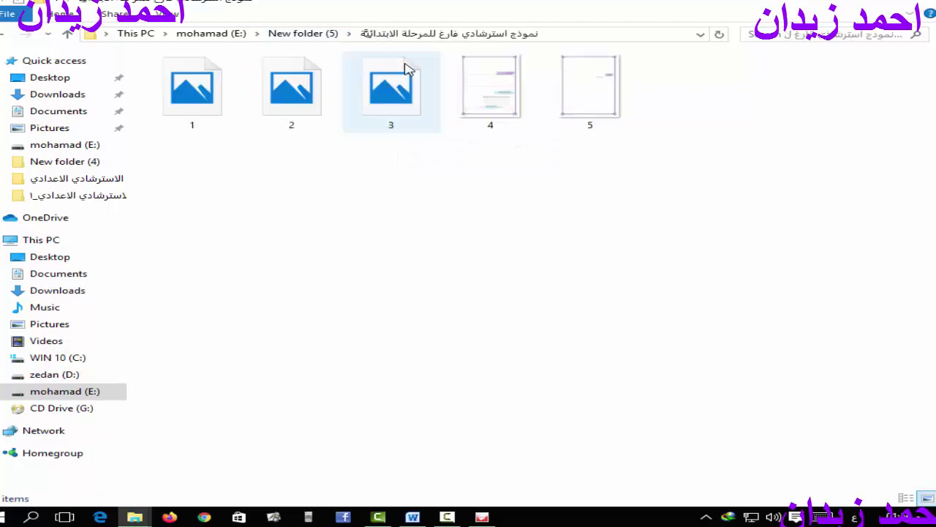
View the converted page images from the first to the last, checking the first one up close
{"action": "double_click", "coordinate": [188, 92]}
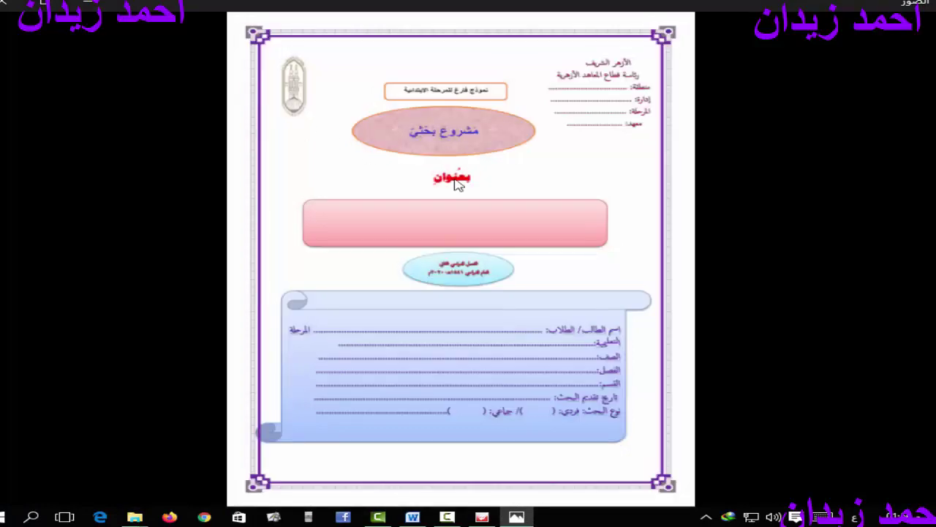
{"action": "scroll", "coordinate": [523, 233], "scroll_direction": "up", "scroll_amount": 3}
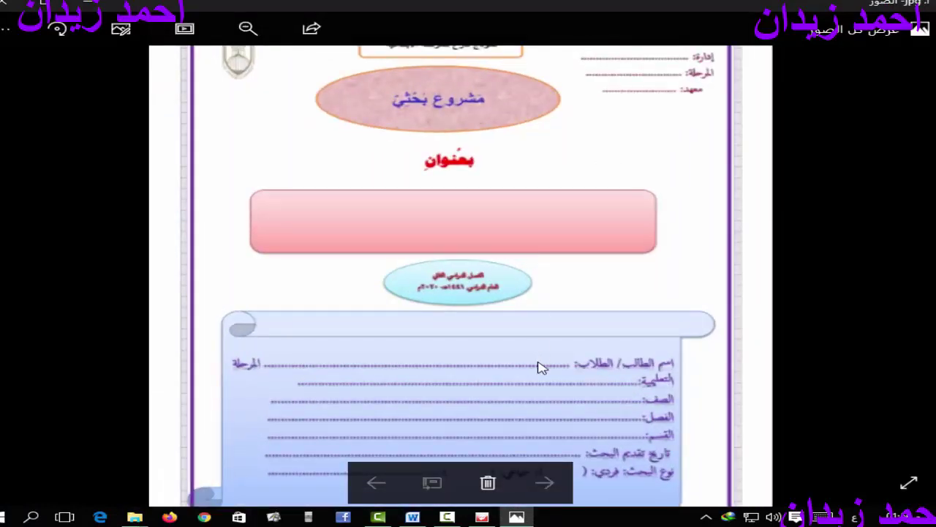
{"action": "scroll", "coordinate": [547, 428], "scroll_direction": "down", "scroll_amount": 3}
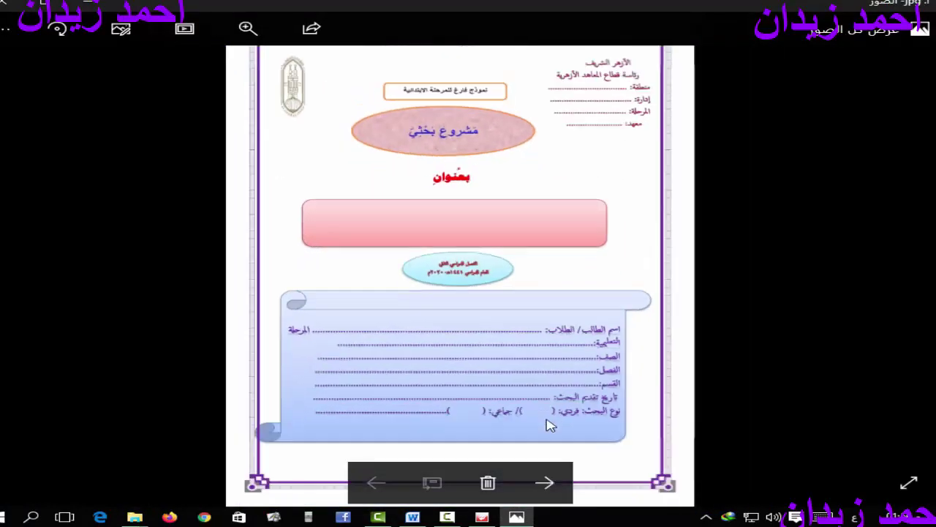
{"action": "left_click", "coordinate": [544, 486]}
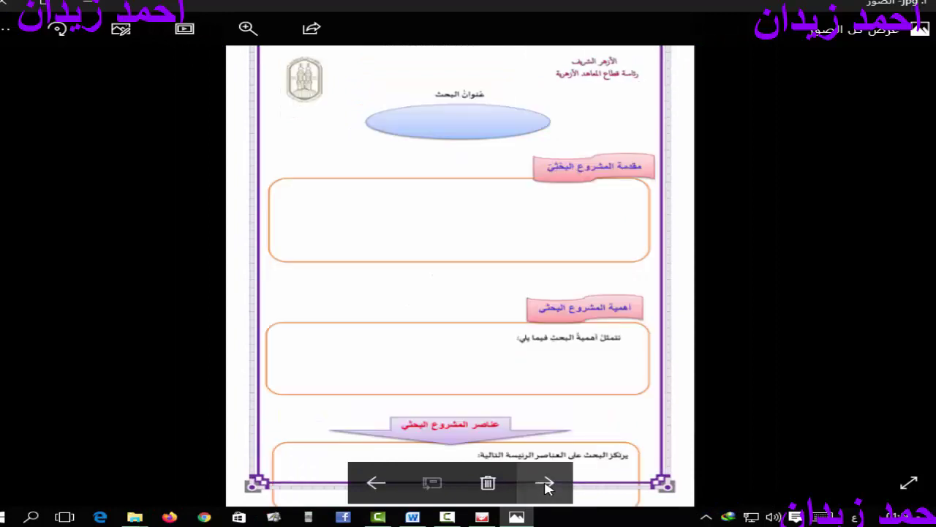
{"action": "left_click", "coordinate": [545, 485]}
{"action": "left_click", "coordinate": [546, 486]}
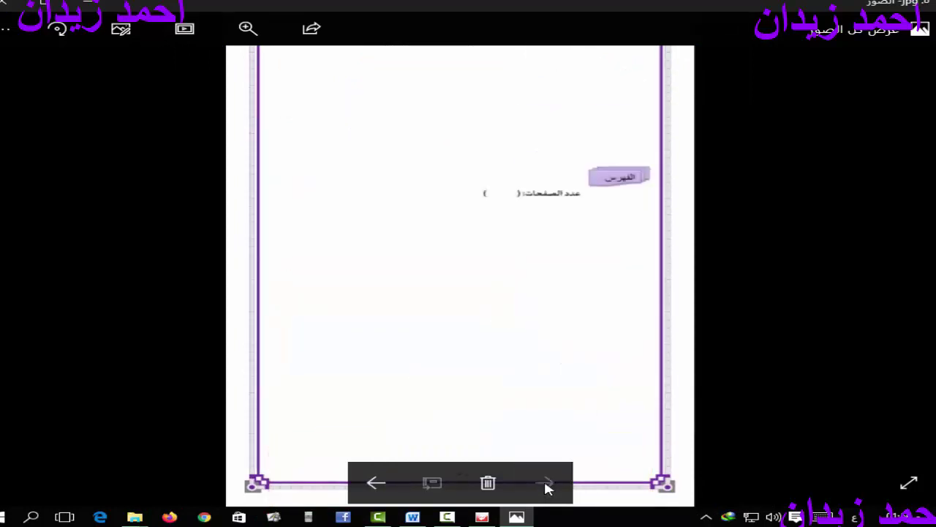
{"action": "left_click", "coordinate": [86, 7]}
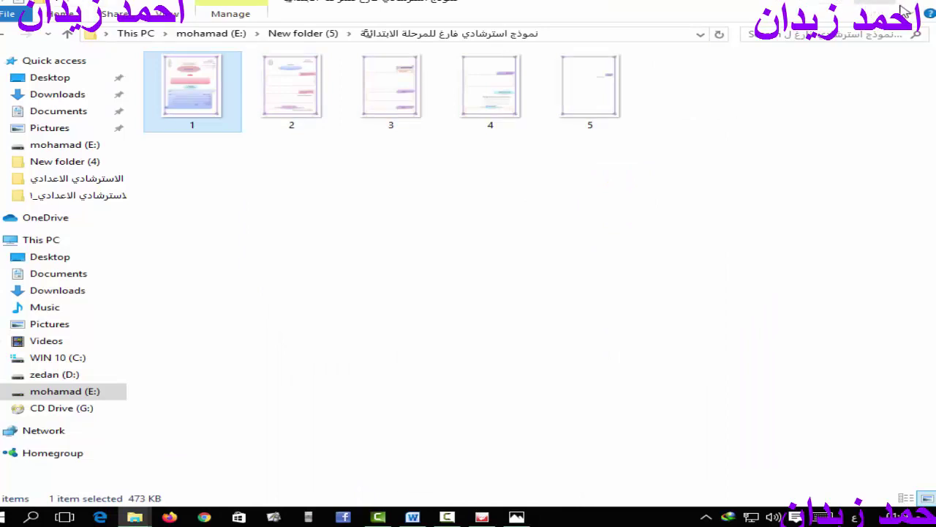
Clear the folder and converter windows off the screen and refresh the desktop
{"action": "left_click", "coordinate": [839, 4]}
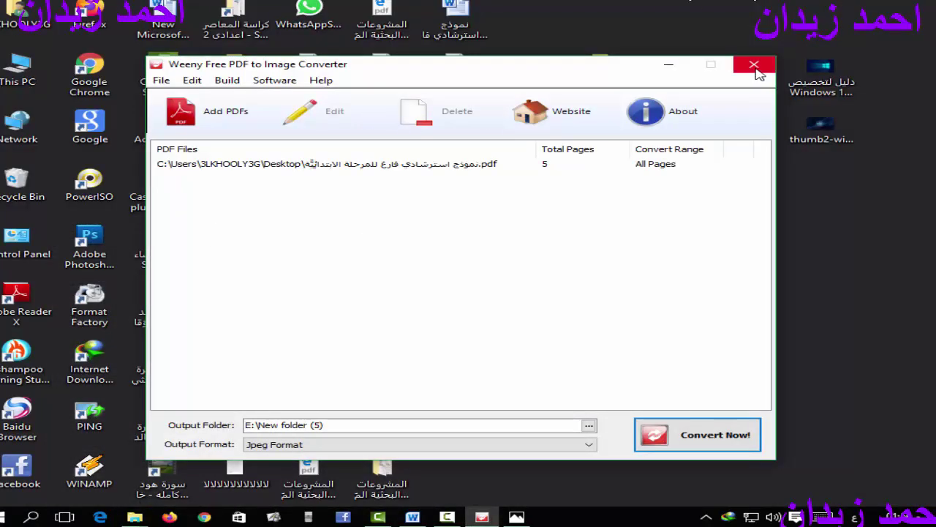
{"action": "left_click", "coordinate": [752, 65]}
{"action": "right_click", "coordinate": [699, 167]}
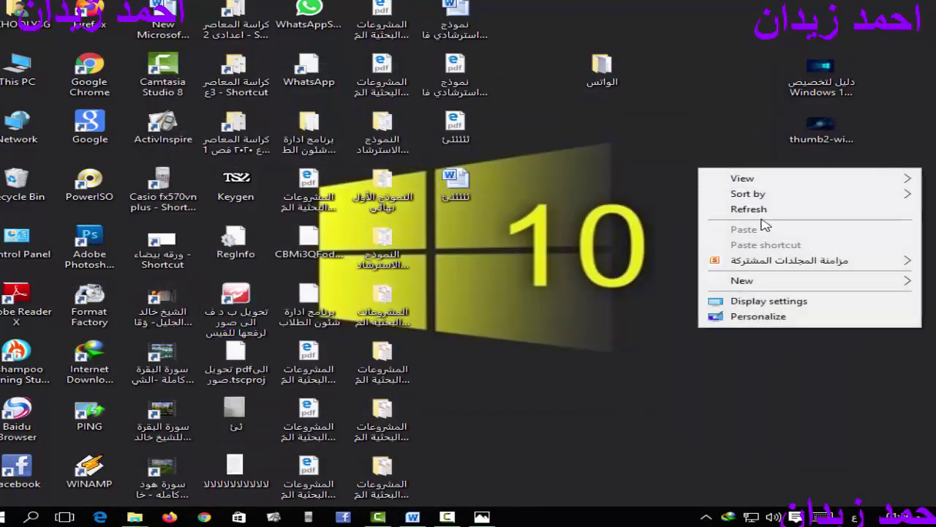
{"action": "left_click", "coordinate": [764, 210]}
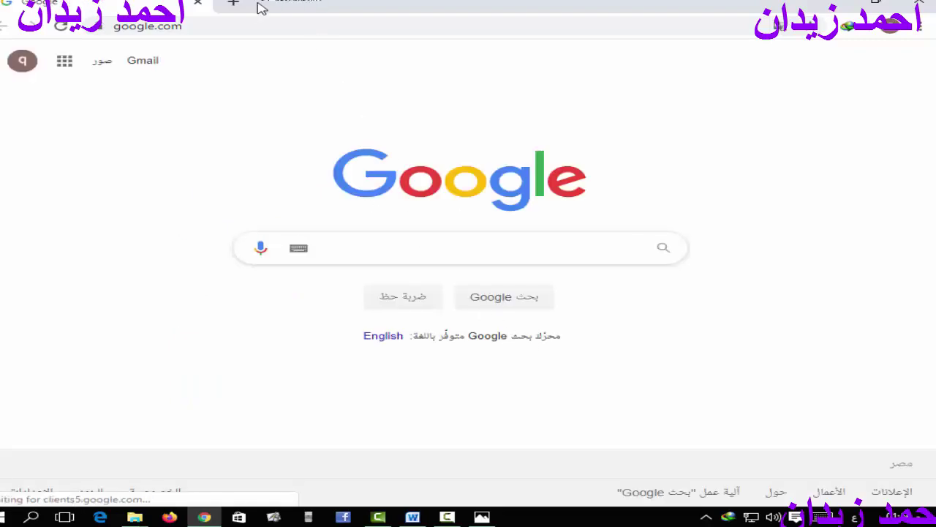
Switch to Chrome, open WhatsApp Web in a new tab and open the group chat إدارة معهد النسبيه الاعدا
{"action": "left_click", "coordinate": [235, 4]}
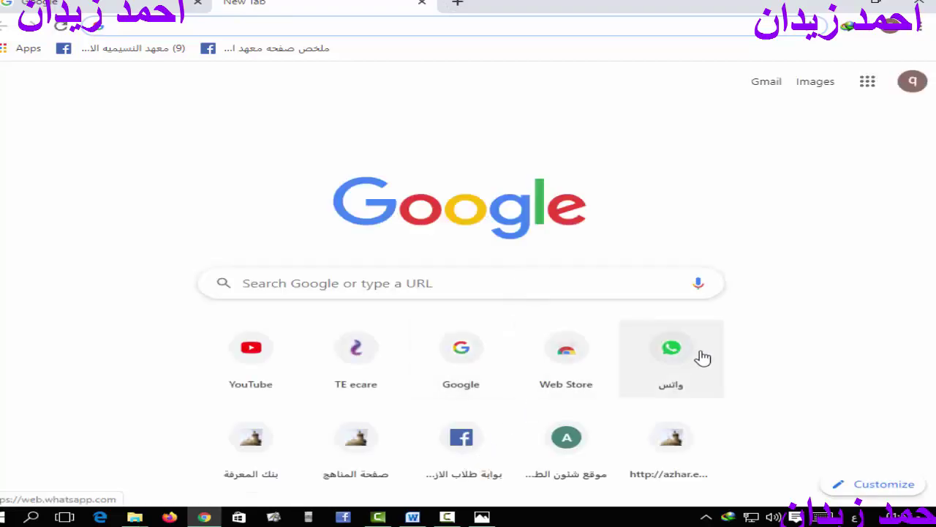
{"action": "left_click", "coordinate": [701, 357]}
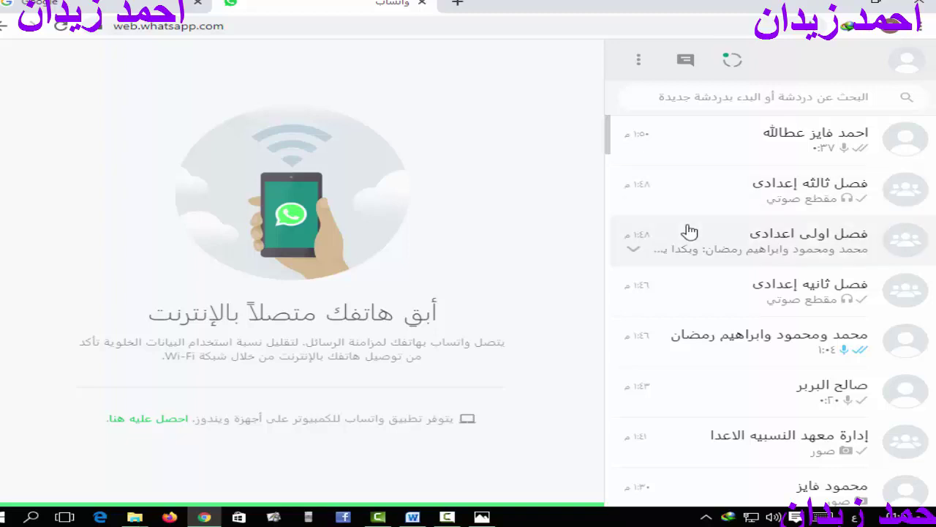
{"action": "scroll", "coordinate": [689, 231], "scroll_direction": "down", "scroll_amount": 1}
{"action": "scroll", "coordinate": [690, 231], "scroll_direction": "down", "scroll_amount": 3}
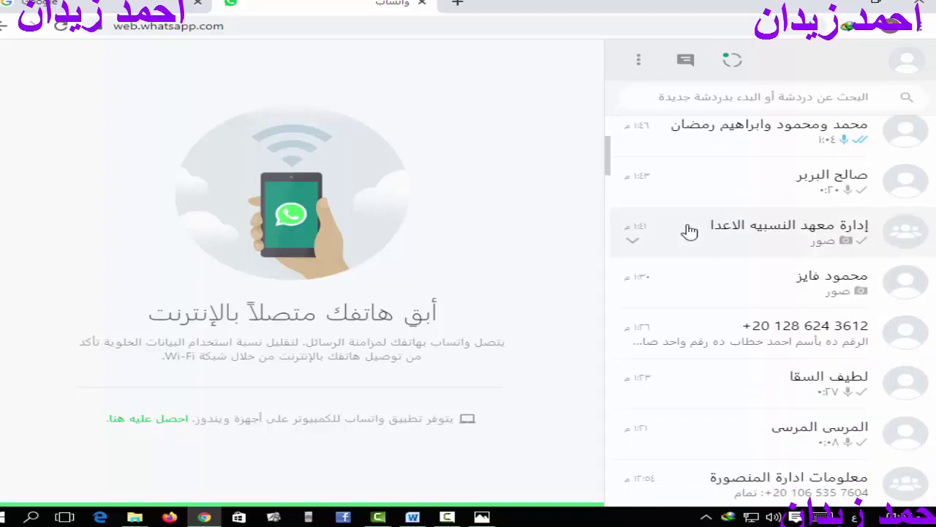
{"action": "scroll", "coordinate": [690, 230], "scroll_direction": "down", "scroll_amount": 1}
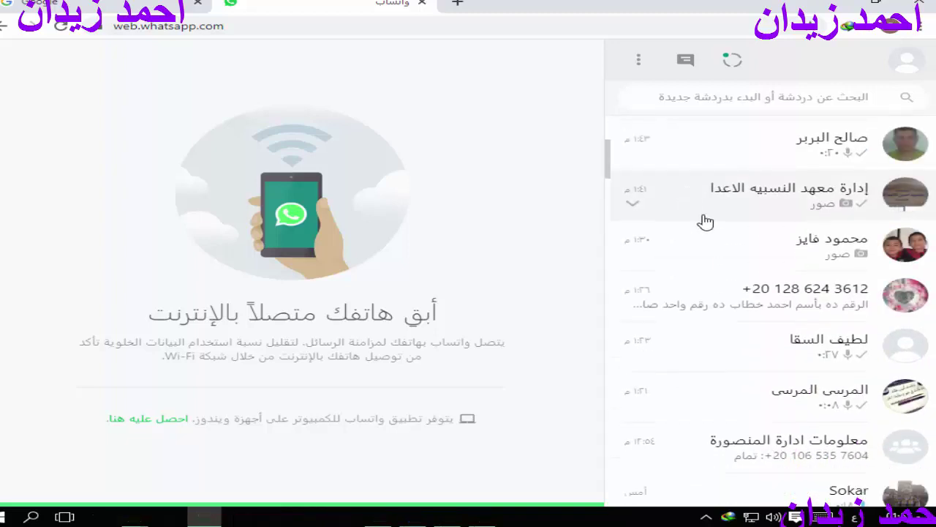
{"action": "scroll", "coordinate": [807, 199], "scroll_direction": "down", "scroll_amount": 1}
{"action": "left_click", "coordinate": [808, 198]}
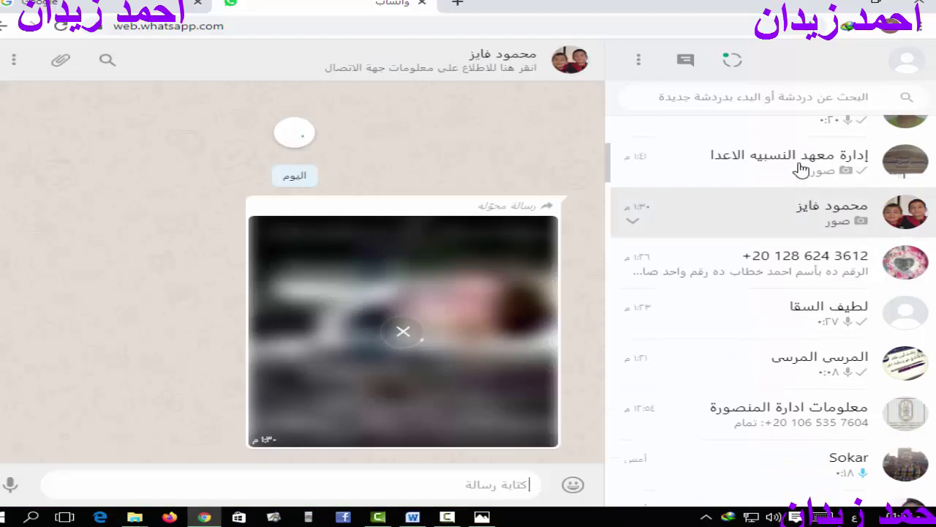
{"action": "left_click", "coordinate": [802, 169]}
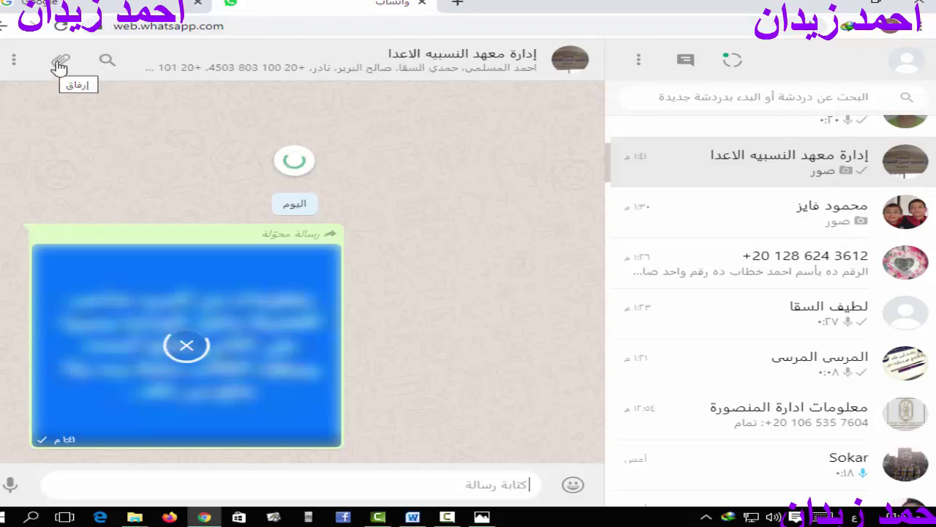
{"action": "left_click", "coordinate": [60, 67]}
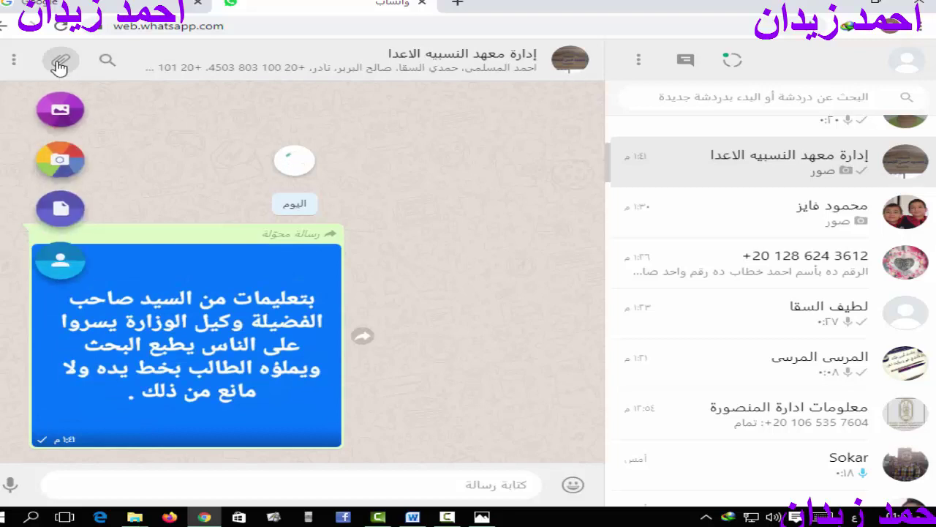
{"action": "left_click", "coordinate": [62, 111]}
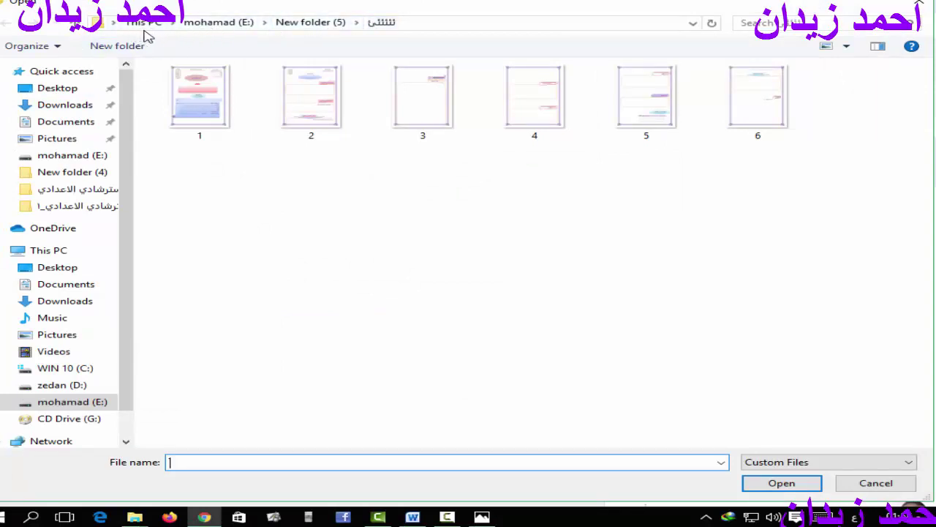
{"action": "left_click", "coordinate": [135, 518]}
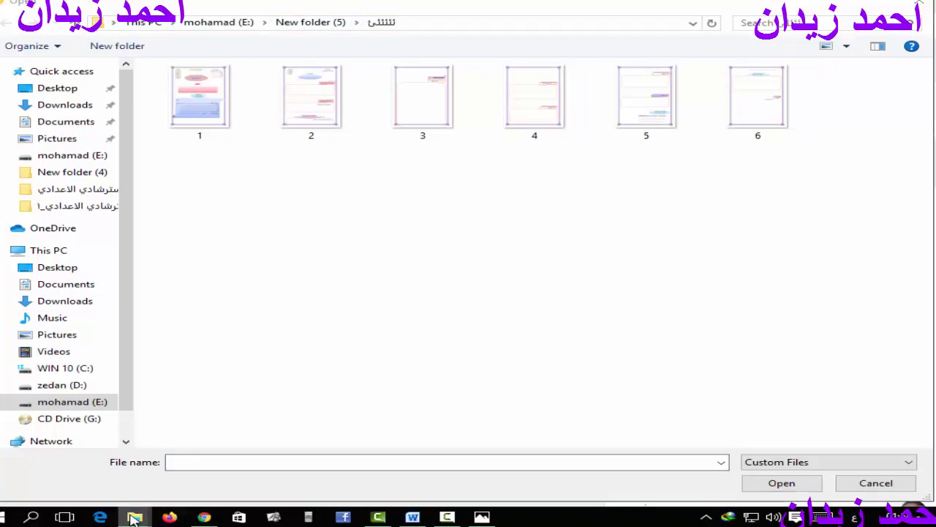
{"action": "right_click", "coordinate": [135, 517]}
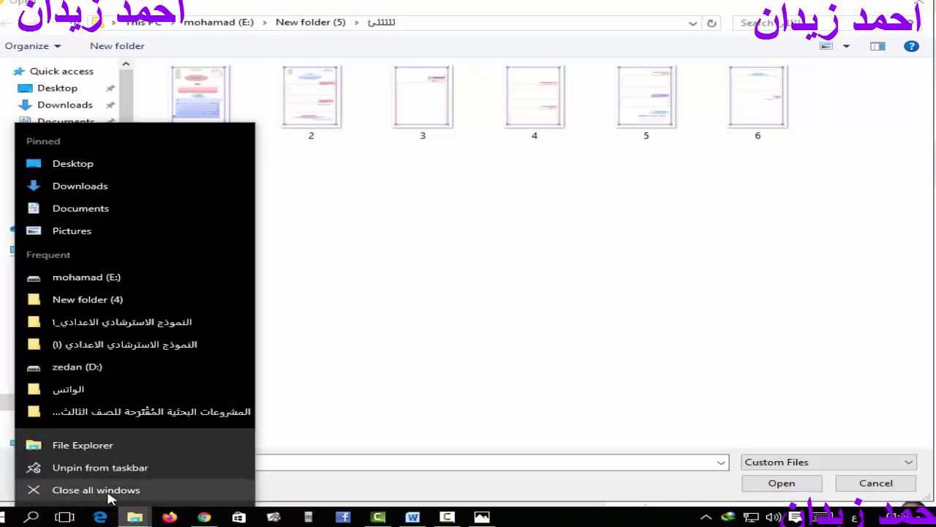
{"action": "left_click", "coordinate": [109, 497]}
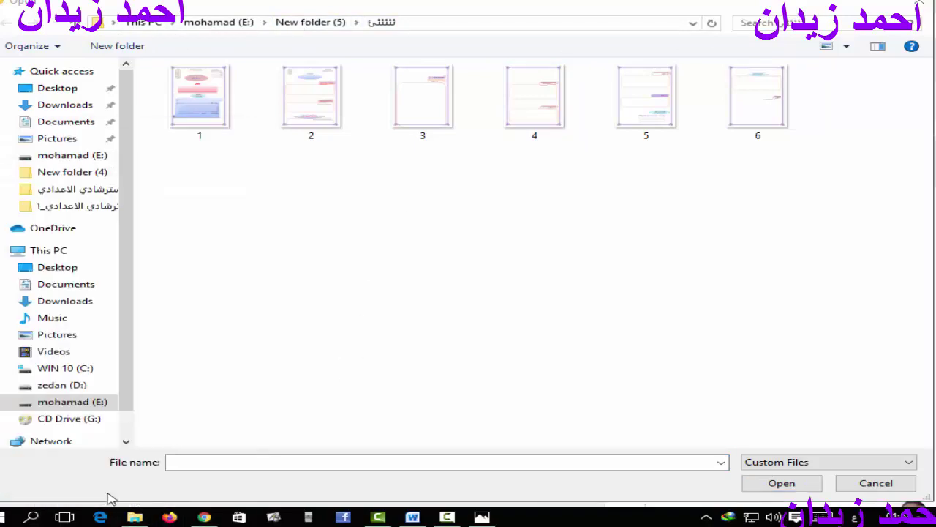
{"action": "right_click", "coordinate": [134, 518]}
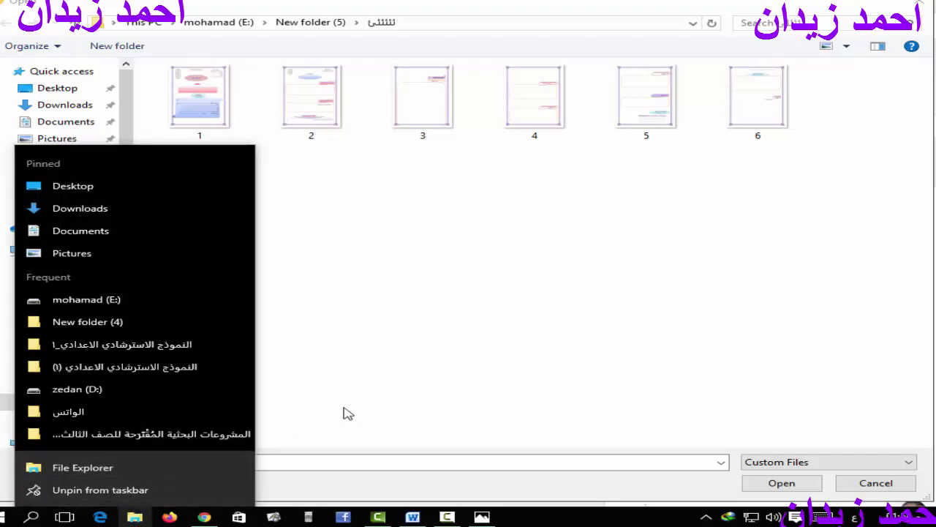
{"action": "left_click", "coordinate": [410, 360]}
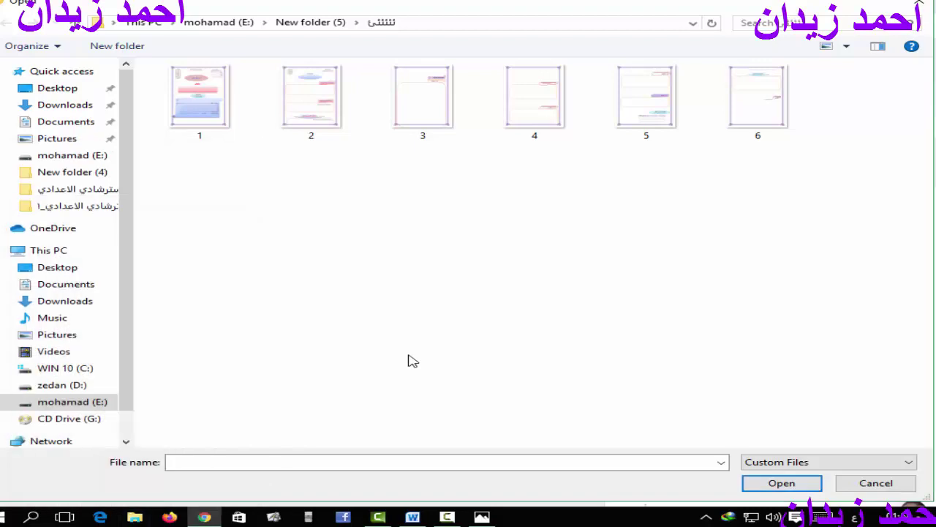
{"action": "left_click", "coordinate": [869, 485]}
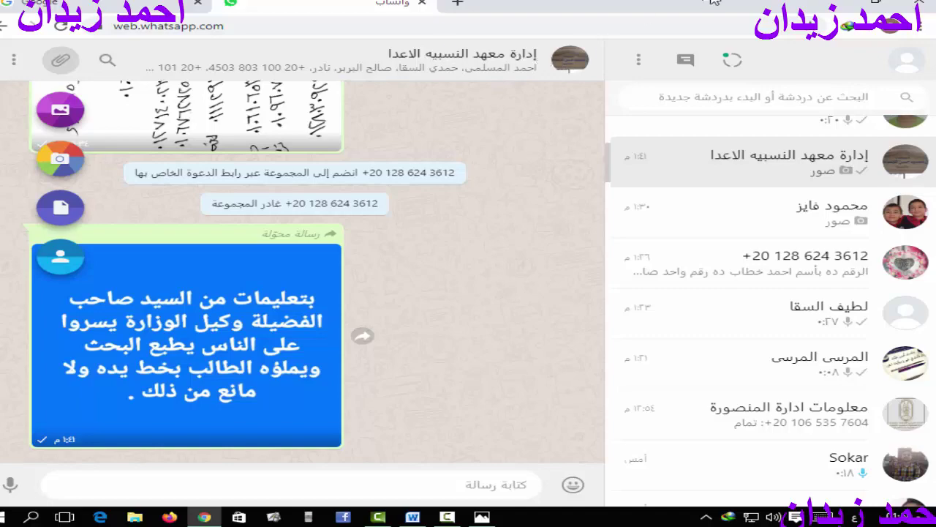
Clear Chrome off the screen and view image 1 in the نموذج استرشادي فارغ للمرحلة الابتدائية folder of E:\New folder (5)
{"action": "left_click", "coordinate": [827, 5]}
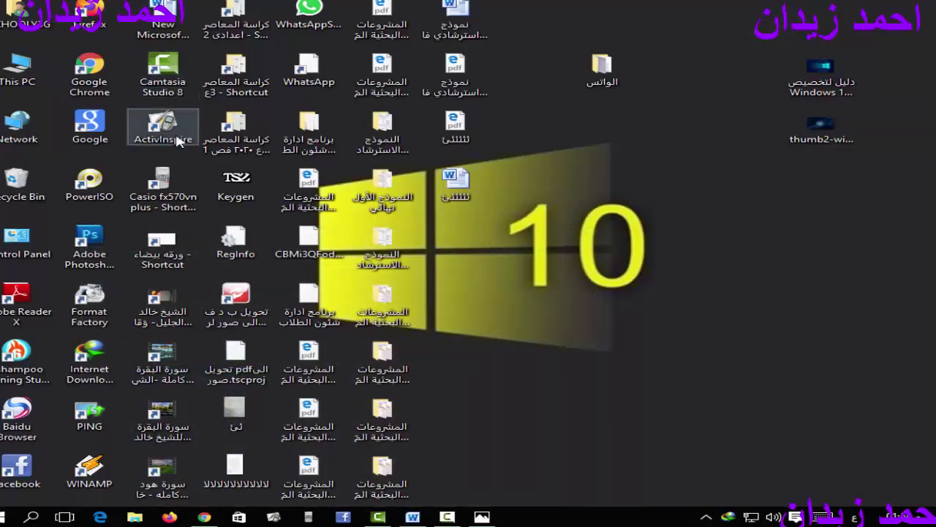
{"action": "double_click", "coordinate": [24, 65]}
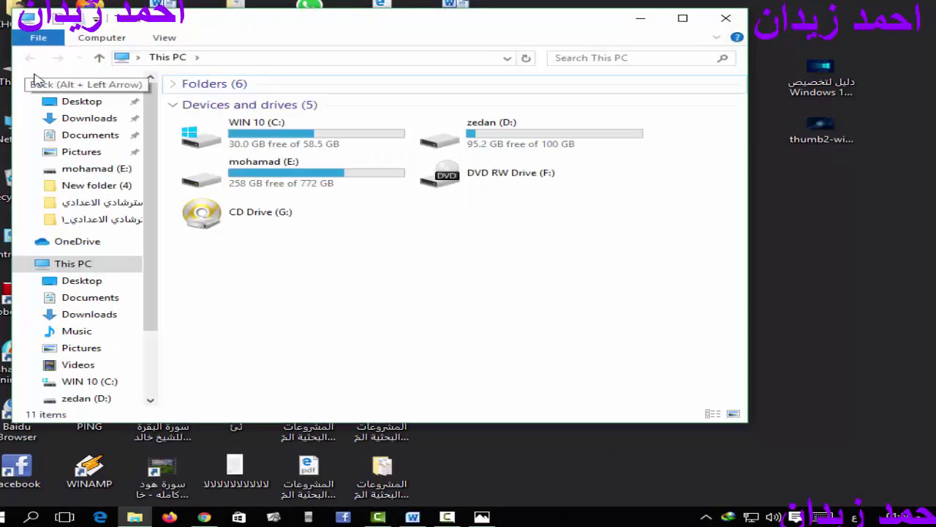
{"action": "double_click", "coordinate": [387, 179]}
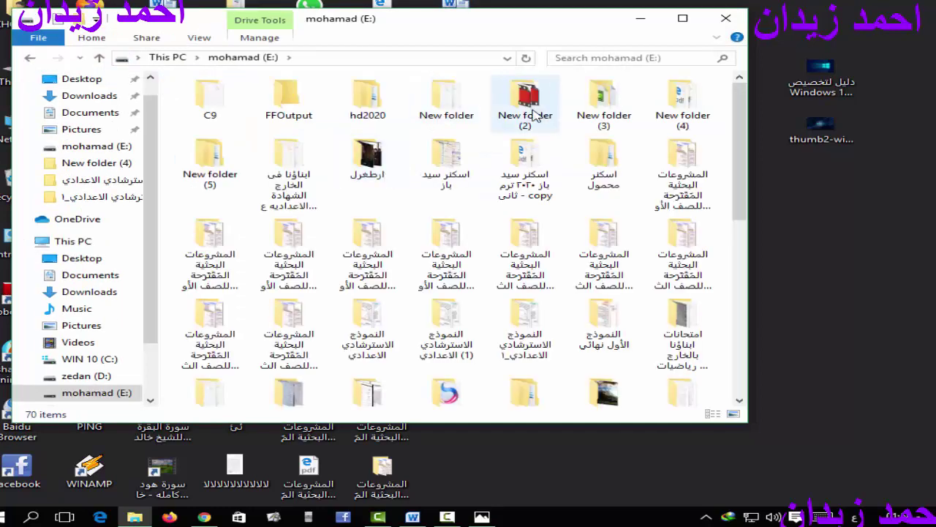
{"action": "double_click", "coordinate": [209, 157]}
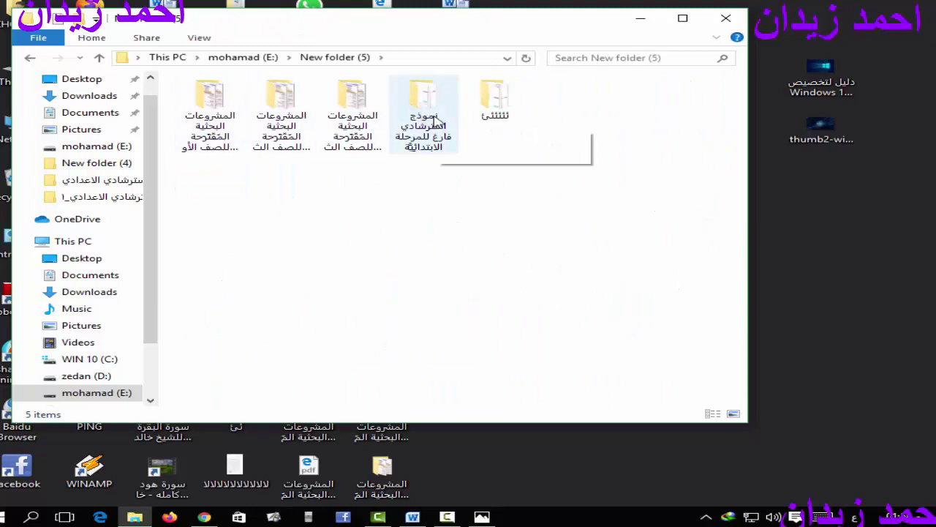
{"action": "double_click", "coordinate": [422, 111]}
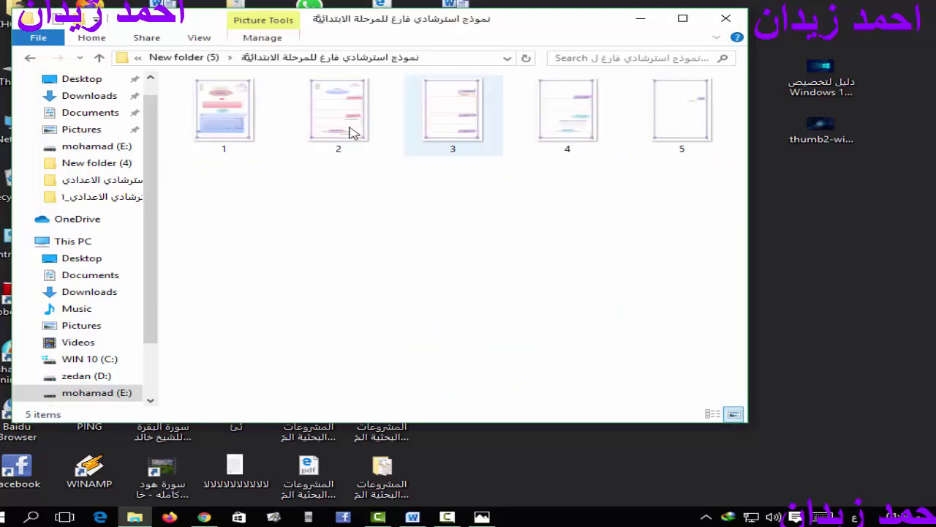
{"action": "left_click", "coordinate": [232, 119]}
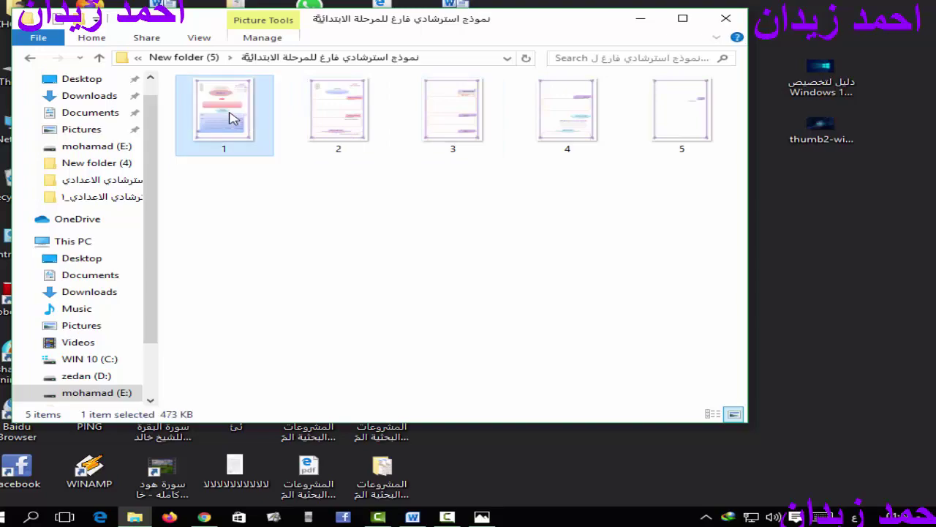
{"action": "double_click", "coordinate": [232, 118]}
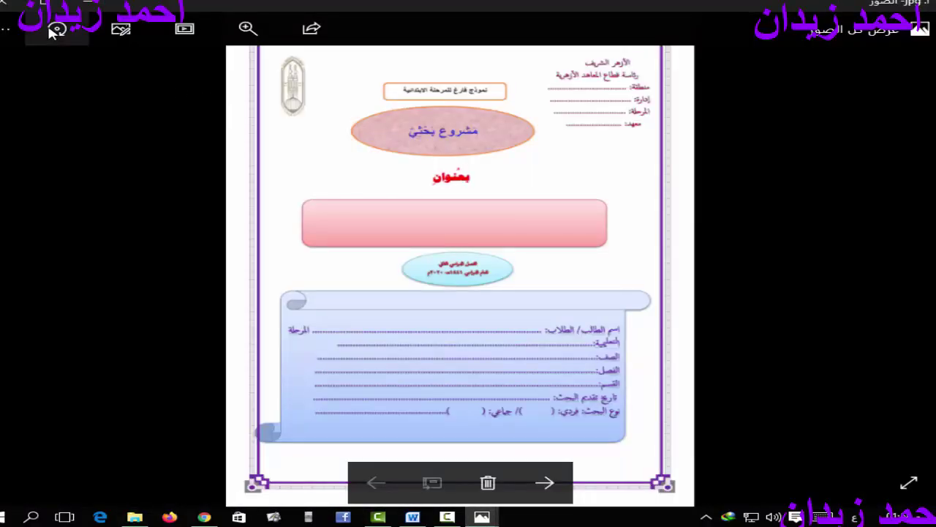
{"action": "left_click", "coordinate": [88, 7]}
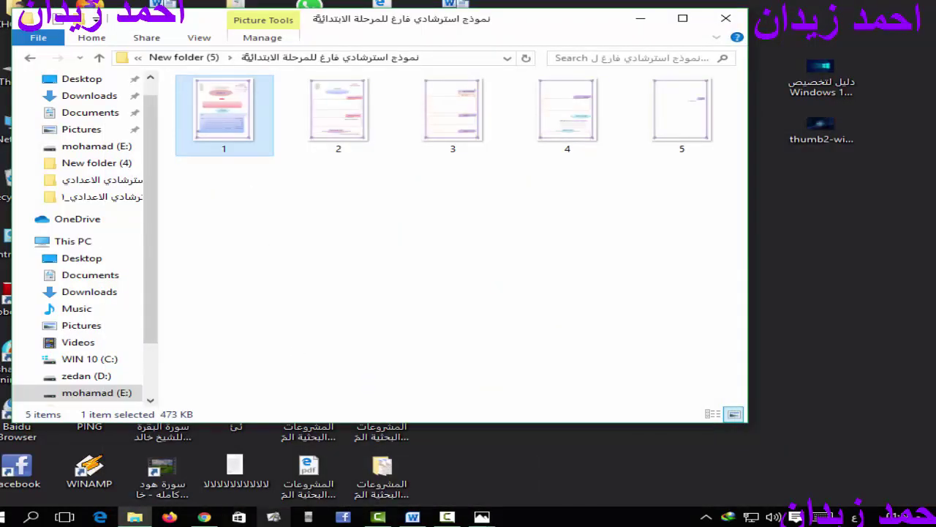
Switch back to Chrome and attach image 1 from the نموذج استرشادي فارغ للمرحلة الابتدائية folder in New folder (5) to the group chat
{"action": "left_click", "coordinate": [204, 517]}
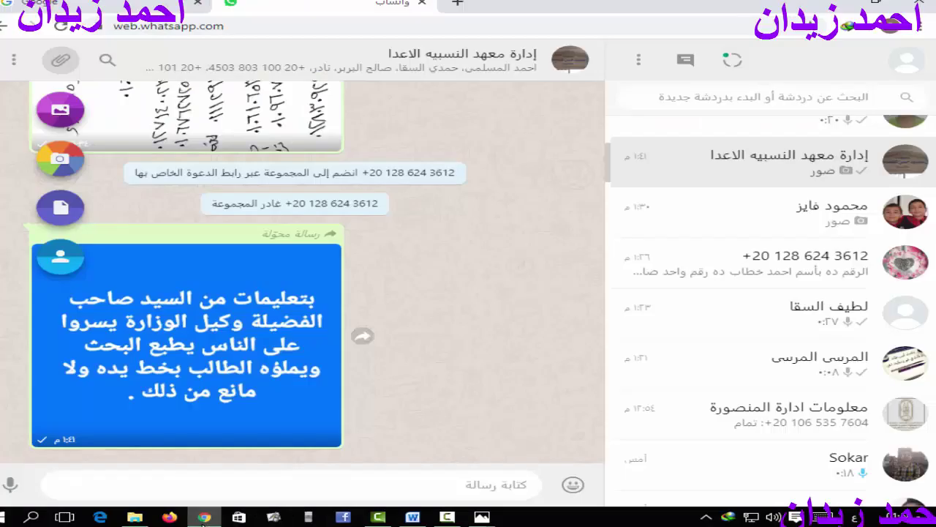
{"action": "left_click", "coordinate": [56, 115]}
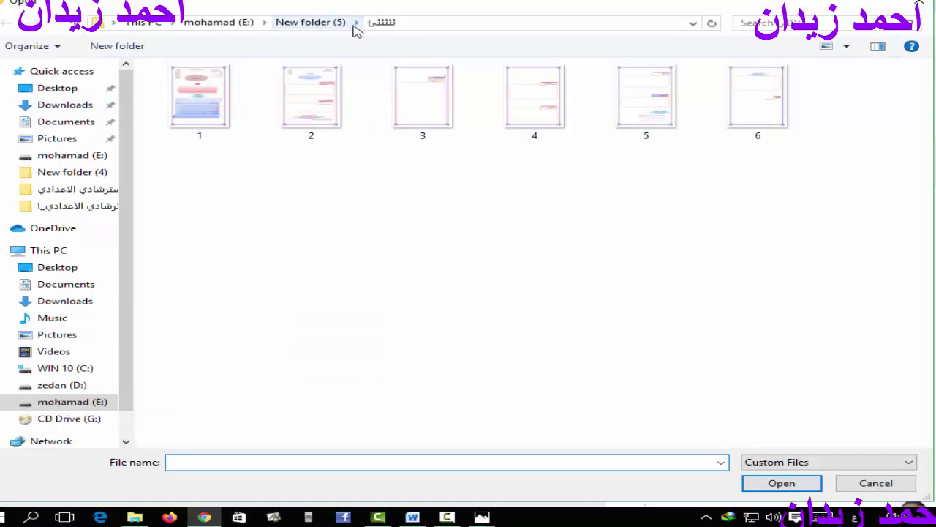
{"action": "left_click", "coordinate": [326, 29]}
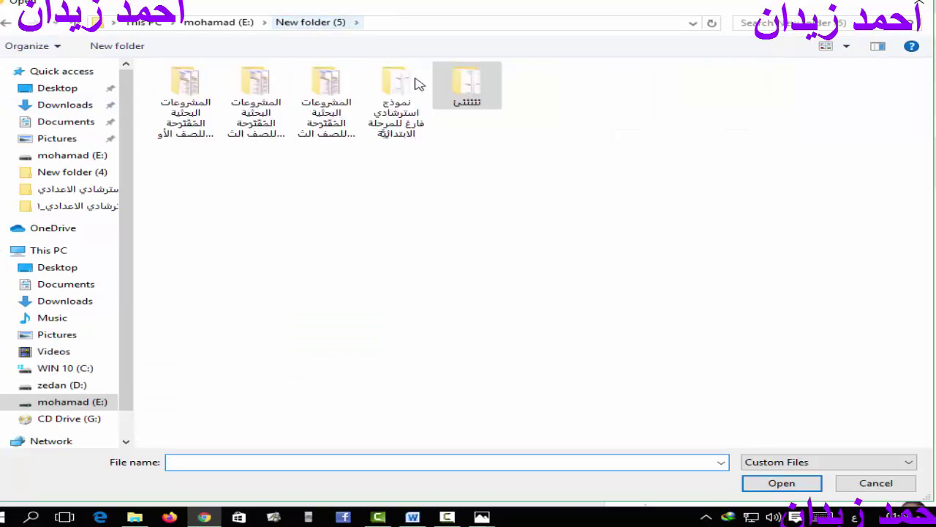
{"action": "double_click", "coordinate": [399, 87]}
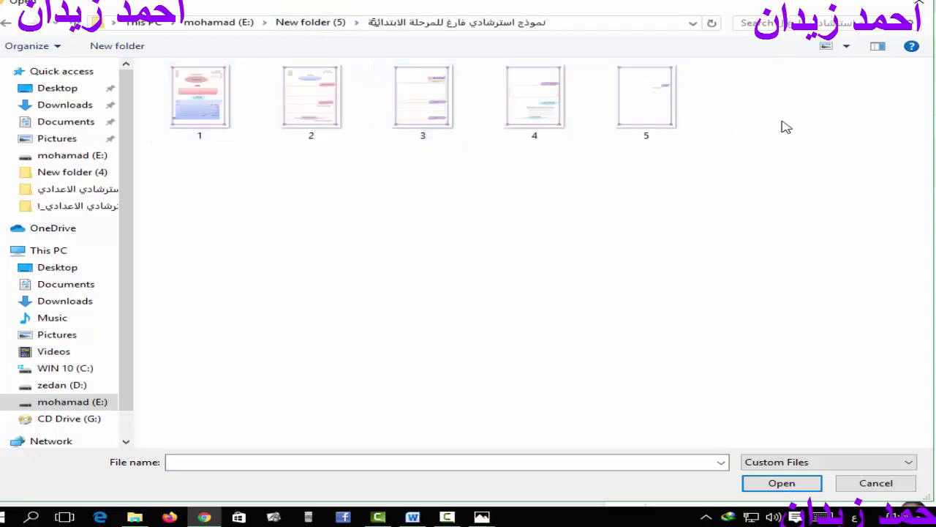
{"action": "double_click", "coordinate": [213, 99]}
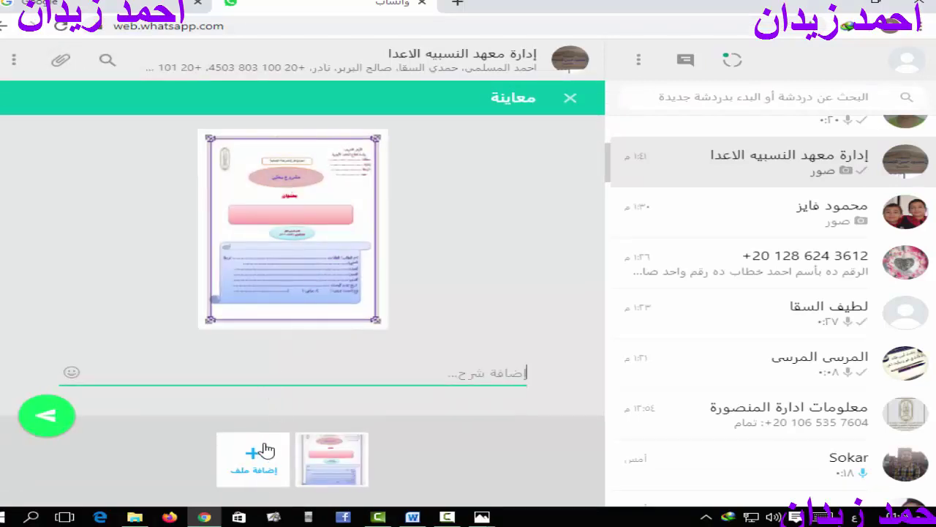
Add images 2, 3, 4 and 5 from the same folder to the pending attachment, one after another
{"action": "left_click", "coordinate": [252, 455]}
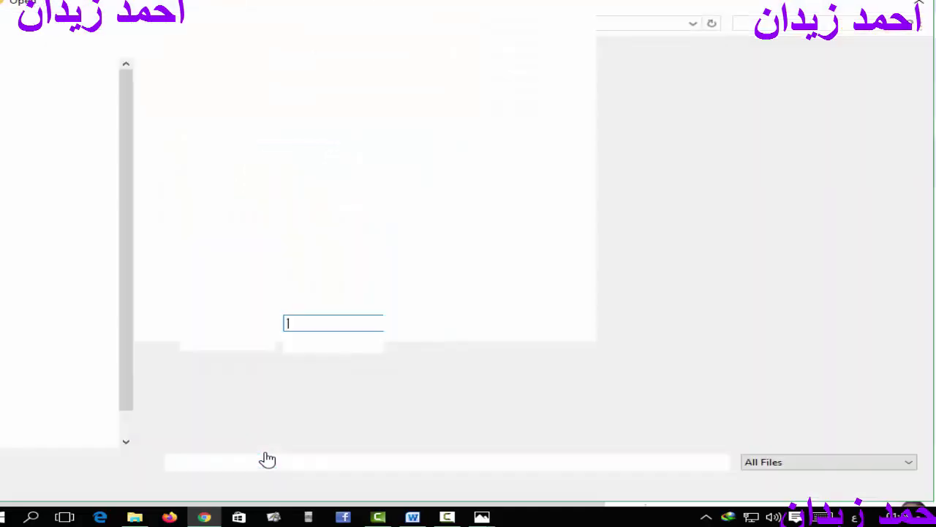
{"action": "left_click", "coordinate": [311, 95]}
{"action": "double_click", "coordinate": [311, 95]}
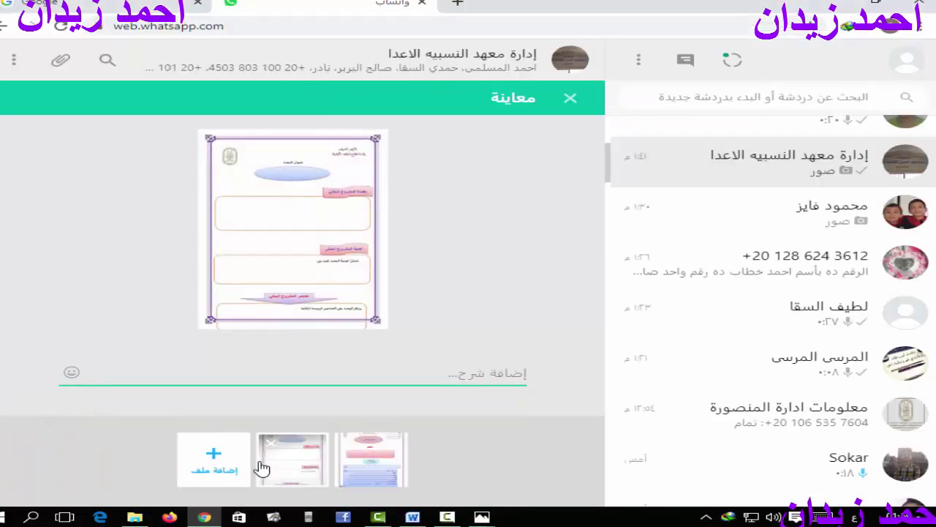
{"action": "left_click", "coordinate": [221, 465]}
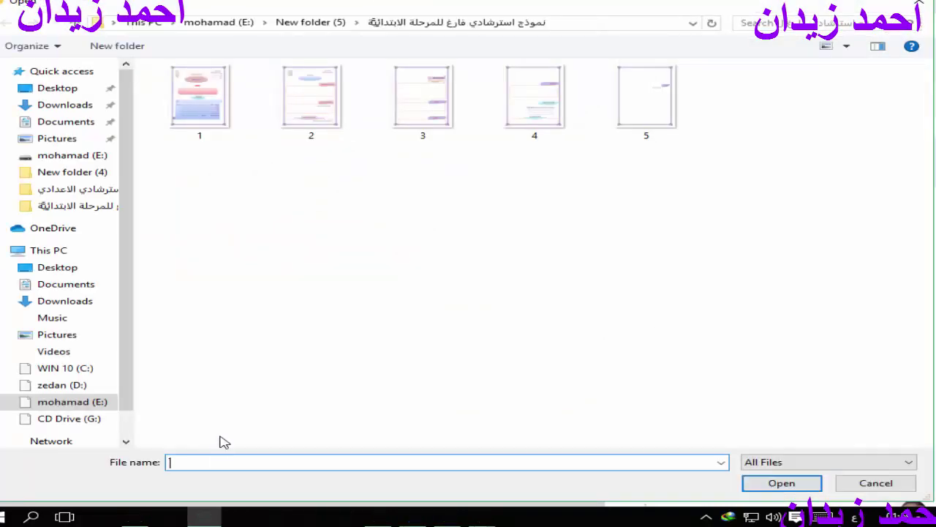
{"action": "double_click", "coordinate": [430, 91]}
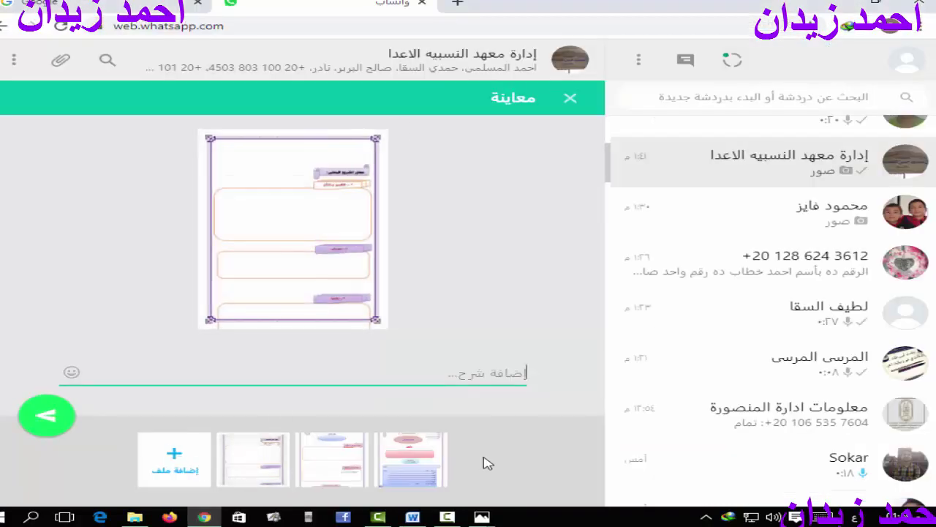
{"action": "left_click", "coordinate": [188, 458]}
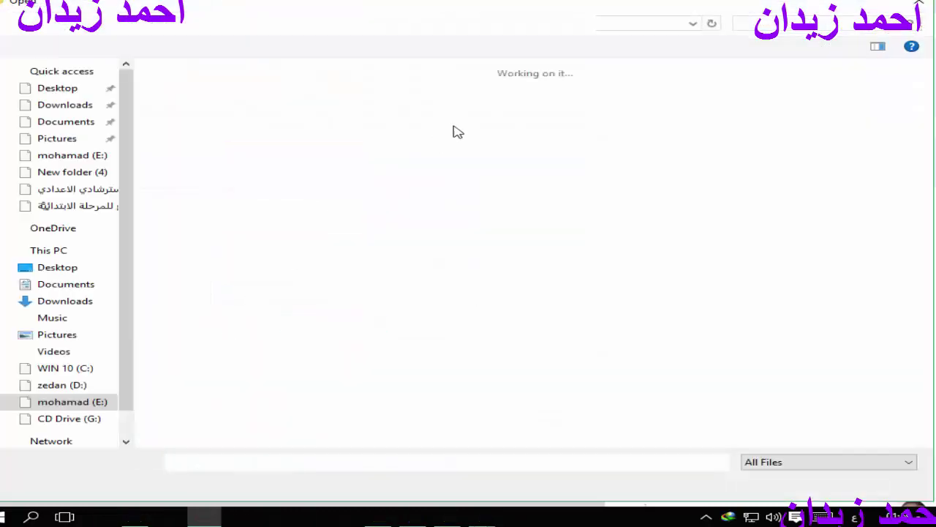
{"action": "double_click", "coordinate": [543, 109]}
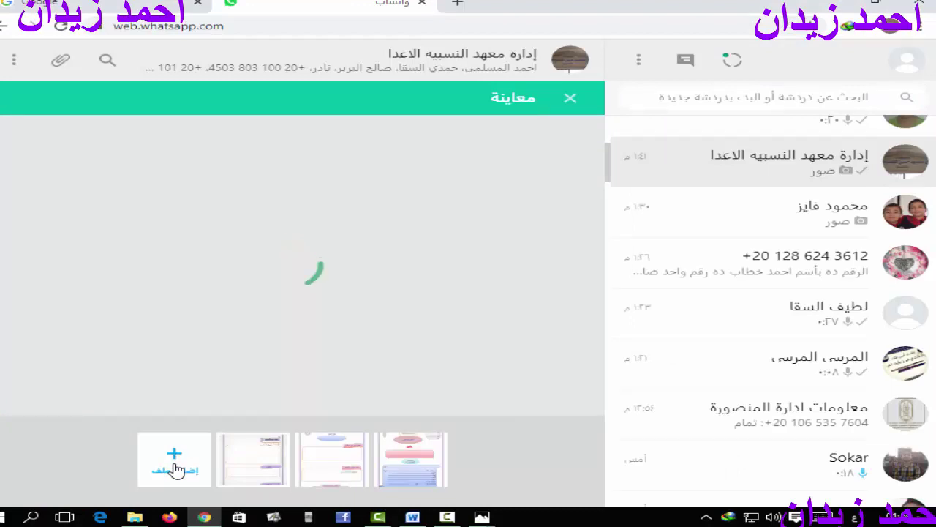
{"action": "left_click", "coordinate": [142, 469]}
{"action": "double_click", "coordinate": [646, 98]}
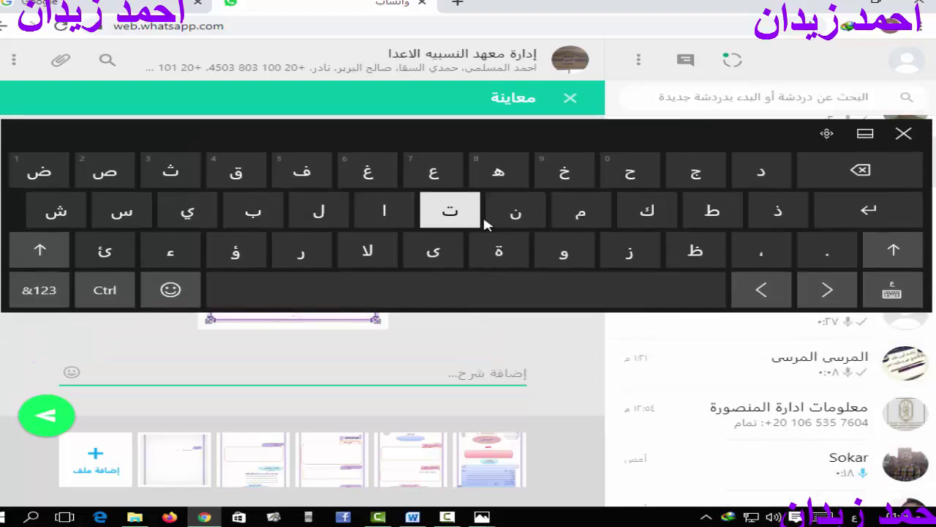
Caption the last image نموزج للابتدائى using the on-screen keyboard and send all the images to the group
{"action": "left_click", "coordinate": [589, 229]}
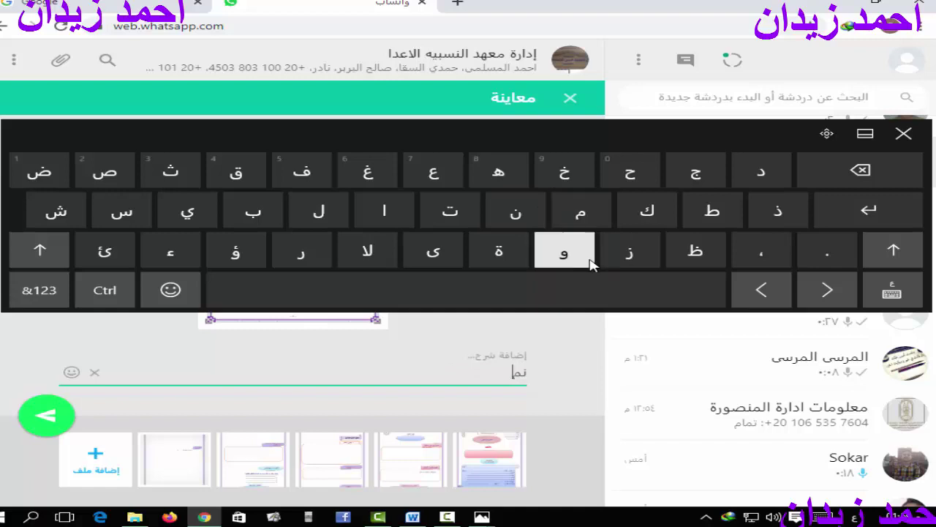
{"action": "left_click", "coordinate": [591, 255]}
{"action": "left_click", "coordinate": [623, 252]}
{"action": "left_click", "coordinate": [691, 179]}
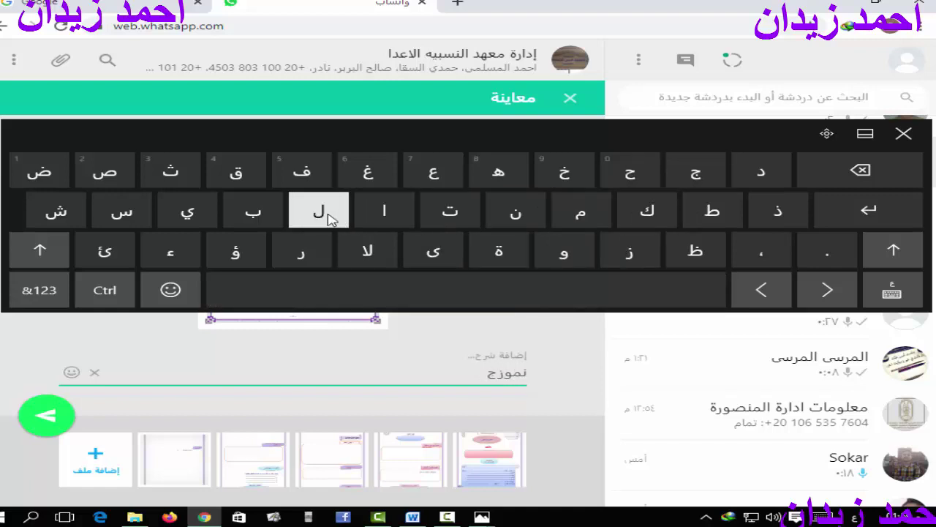
{"action": "left_click", "coordinate": [384, 210]}
{"action": "left_click", "coordinate": [253, 211]}
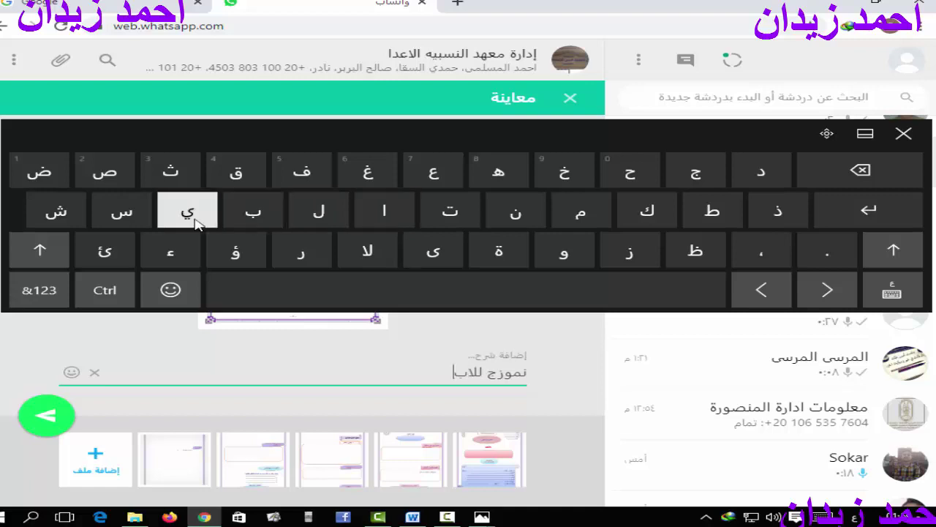
{"action": "left_click", "coordinate": [450, 210]}
{"action": "left_click", "coordinate": [761, 170]}
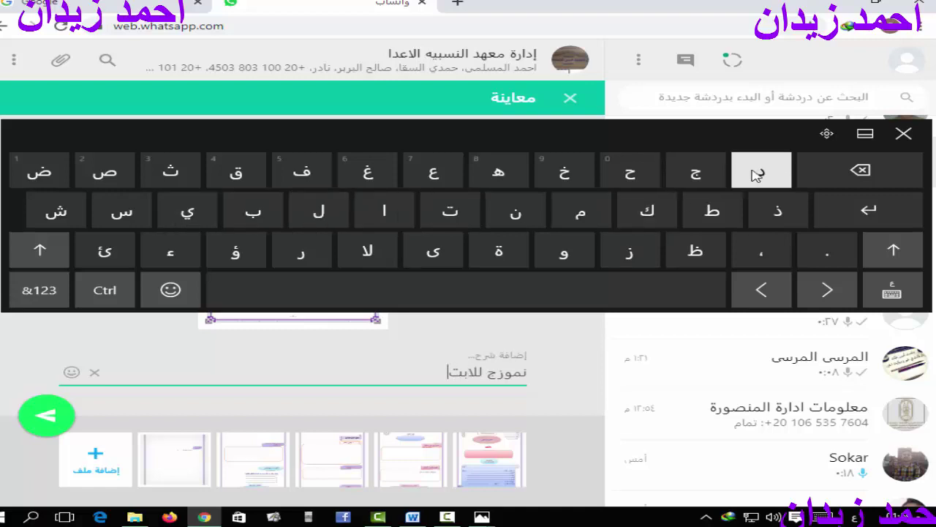
{"action": "left_click", "coordinate": [384, 210]}
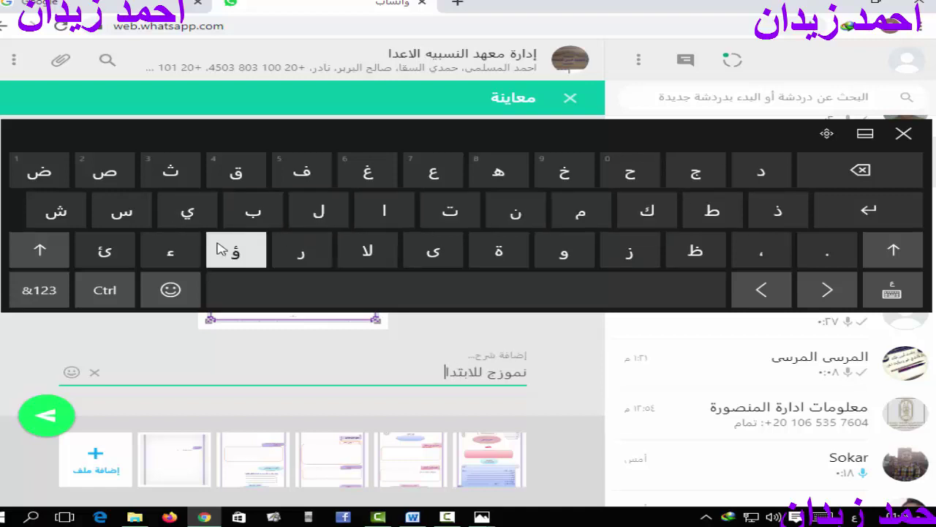
{"action": "left_click", "coordinate": [105, 251]}
{"action": "left_click", "coordinate": [433, 256]}
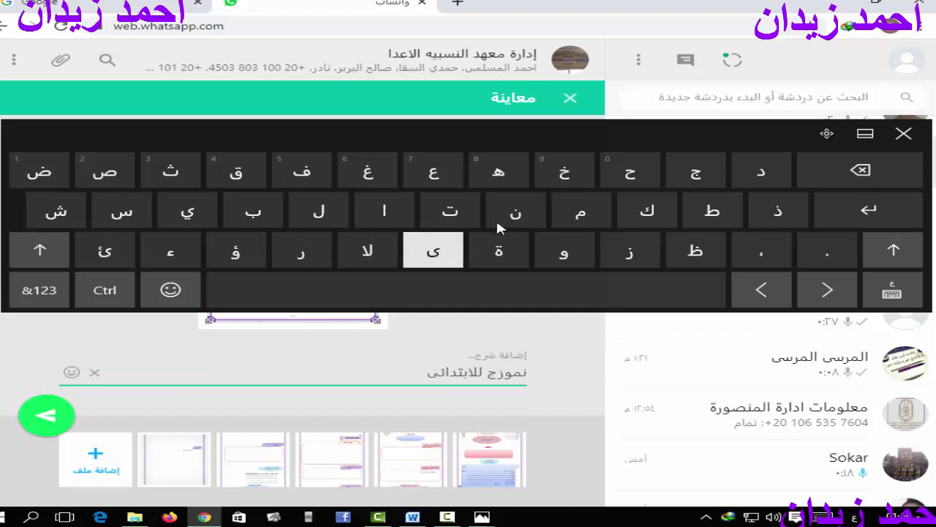
{"action": "left_click", "coordinate": [905, 135]}
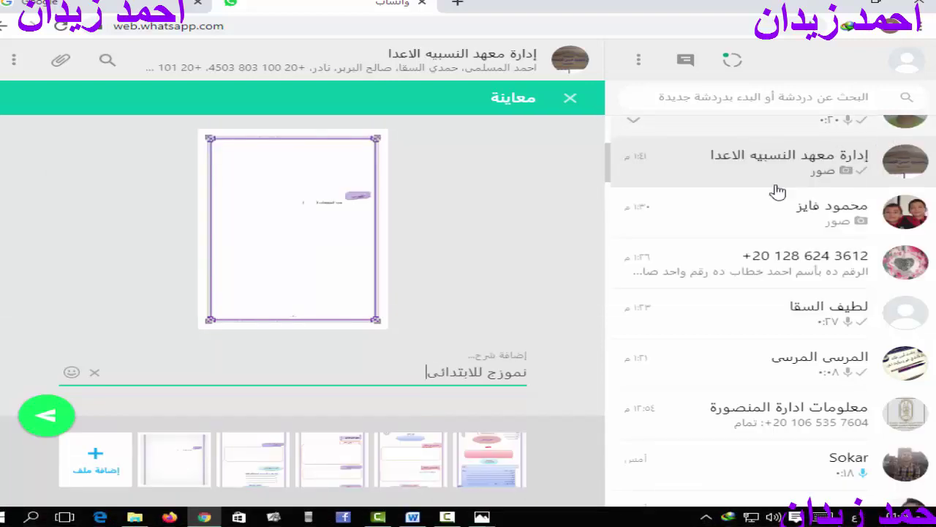
{"action": "left_click", "coordinate": [47, 418]}
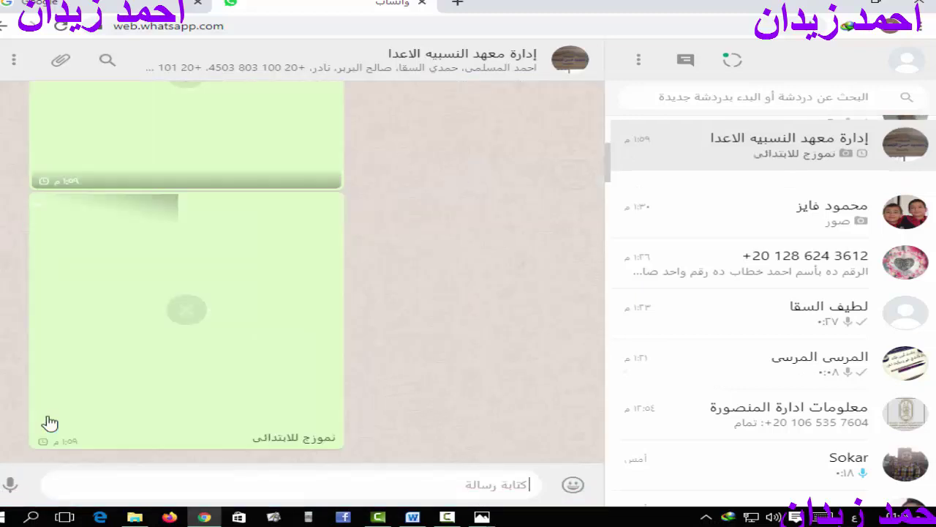